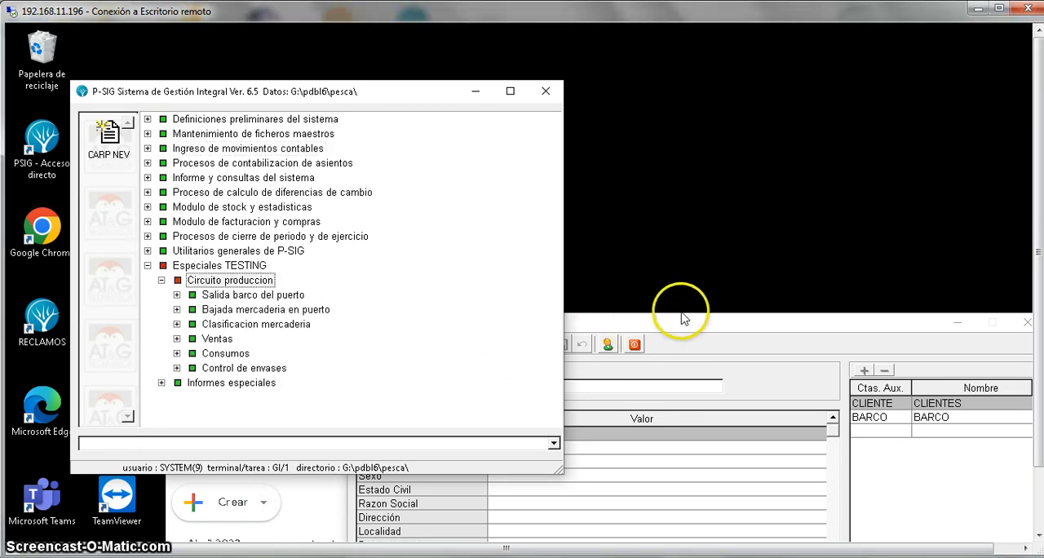
# - Load code 230110, BARCO 01 MAREA 10 2023, in the code maintenance window to view its auxiliary account
pyautogui.click(678, 326)
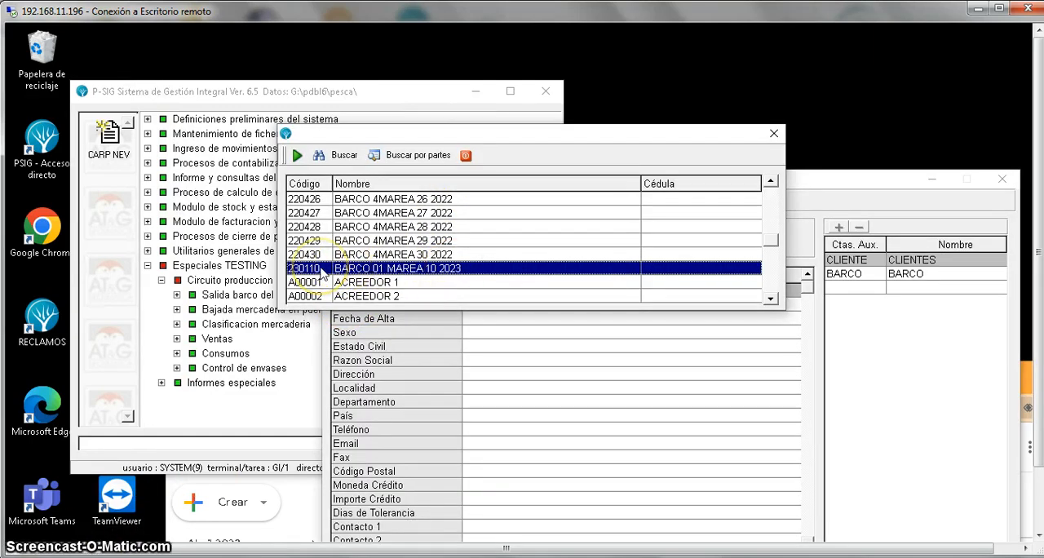
pyautogui.doubleClick(322, 275)
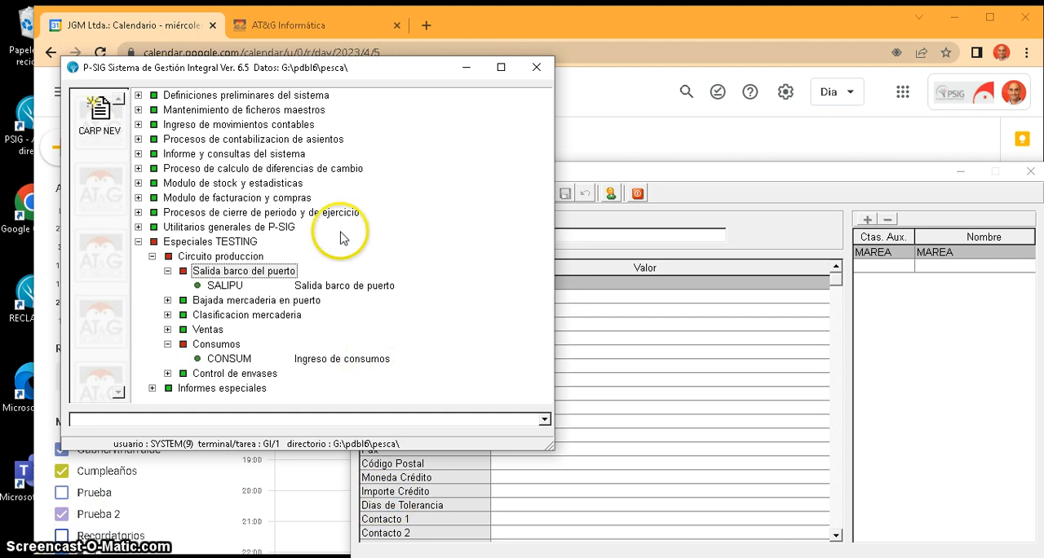
# - Start a new consumption entry with document type 4CONSU and currency U$S, leaving the observations blank
pyautogui.doubleClick(319, 363)
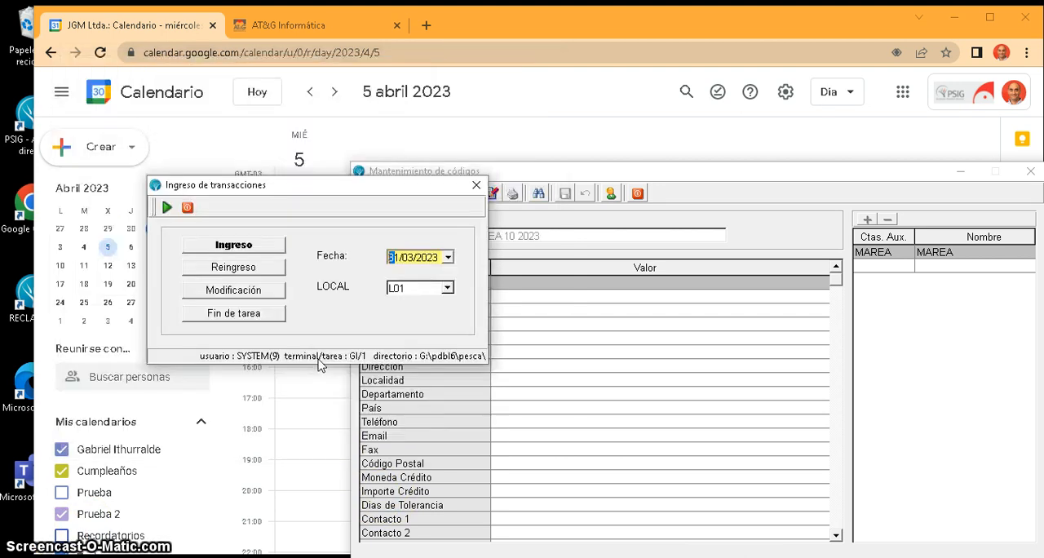
pyautogui.click(259, 247)
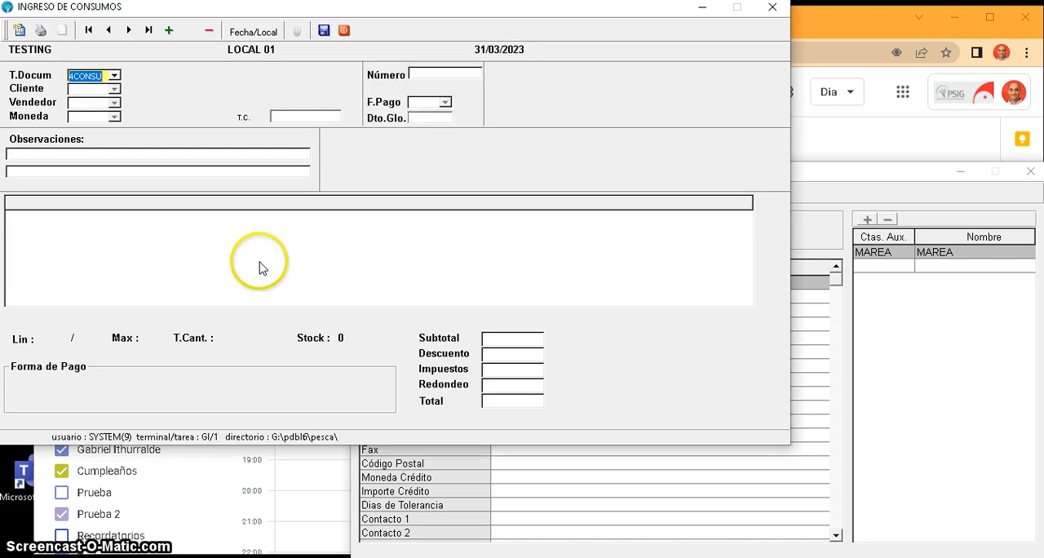
pyautogui.press('Return')
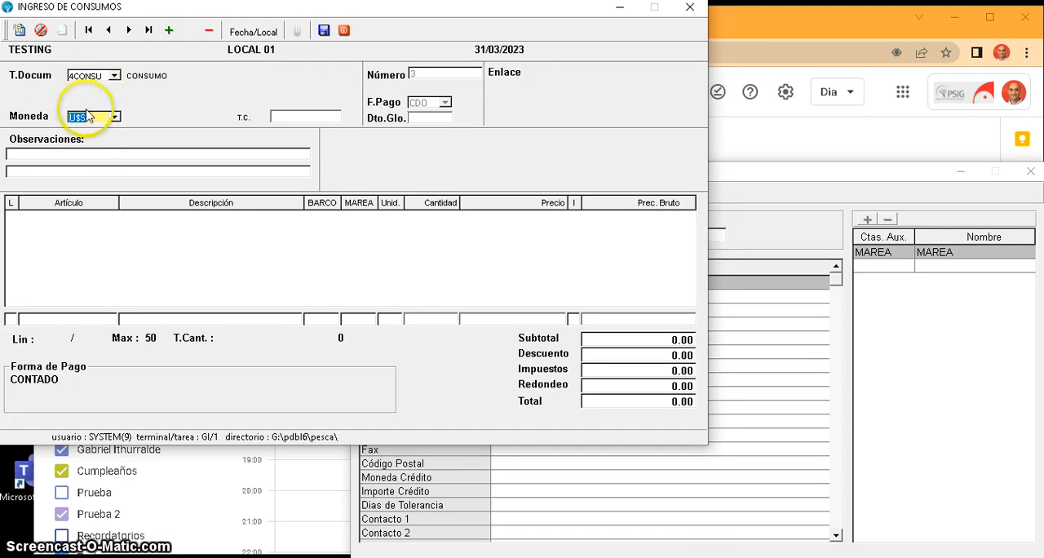
pyautogui.press('Return')
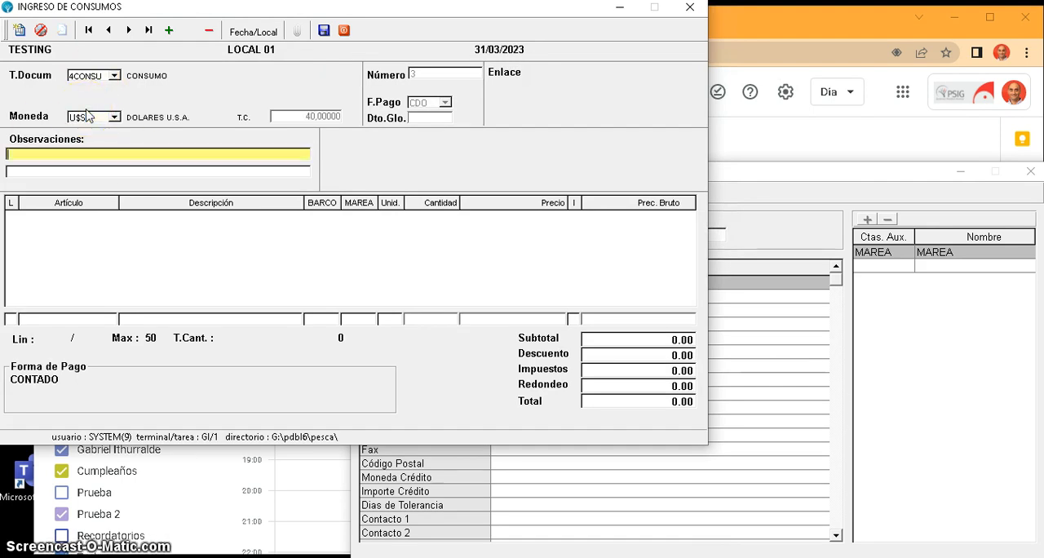
pyautogui.press('Return')
pyautogui.press('Return')
pyautogui.press('Return')
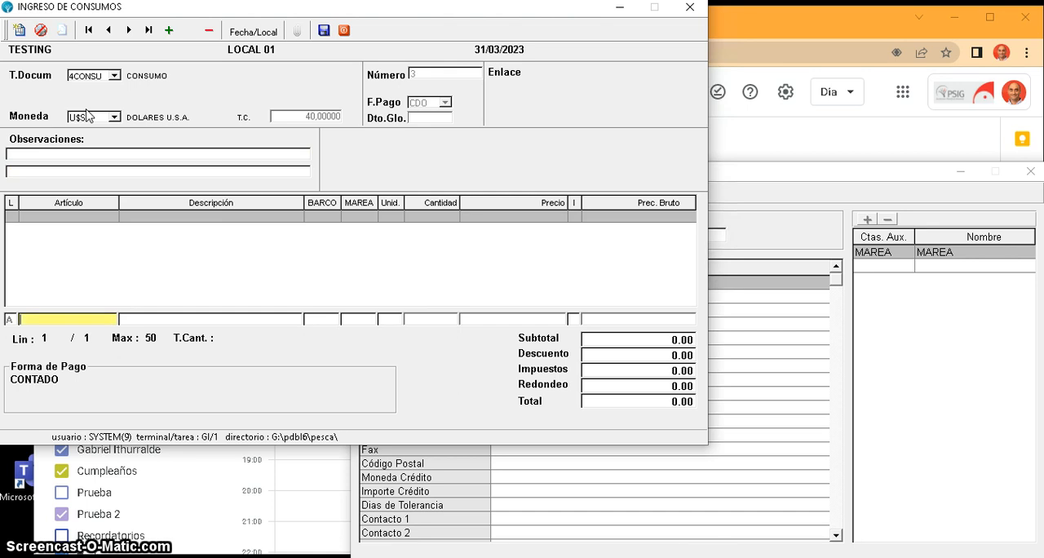
# - List the articles of family 9903 CONSUMOS for the first line of the consumption entry
pyautogui.press('Return')
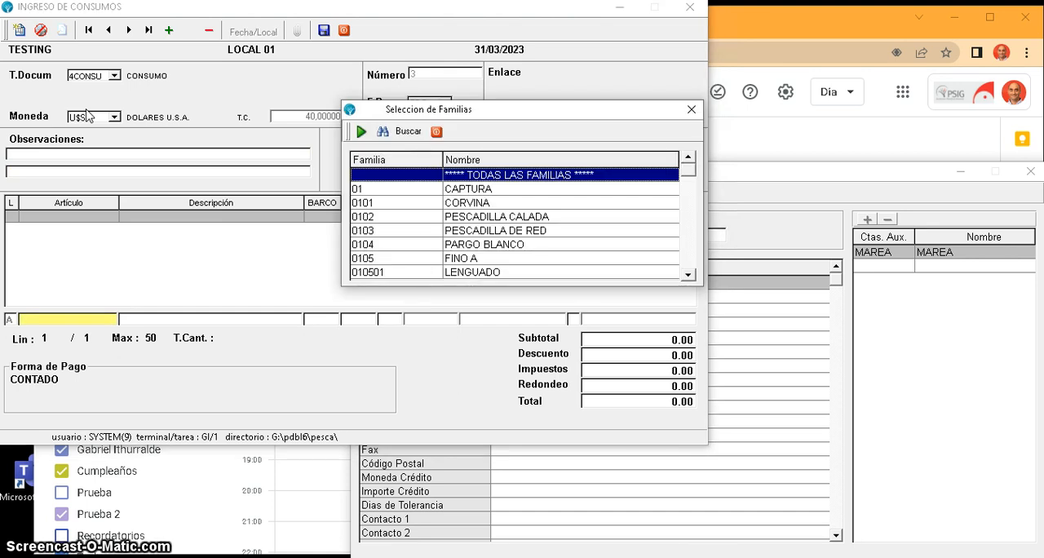
pyautogui.press('Down')
pyautogui.press('Down')
pyautogui.press('Down')
pyautogui.press('Down')
pyautogui.press('Down')
pyautogui.press('Down')
pyautogui.press('Down')
pyautogui.press('Down')
pyautogui.press('Down')
pyautogui.press('Down')
pyautogui.press('Down')
pyautogui.press('Down')
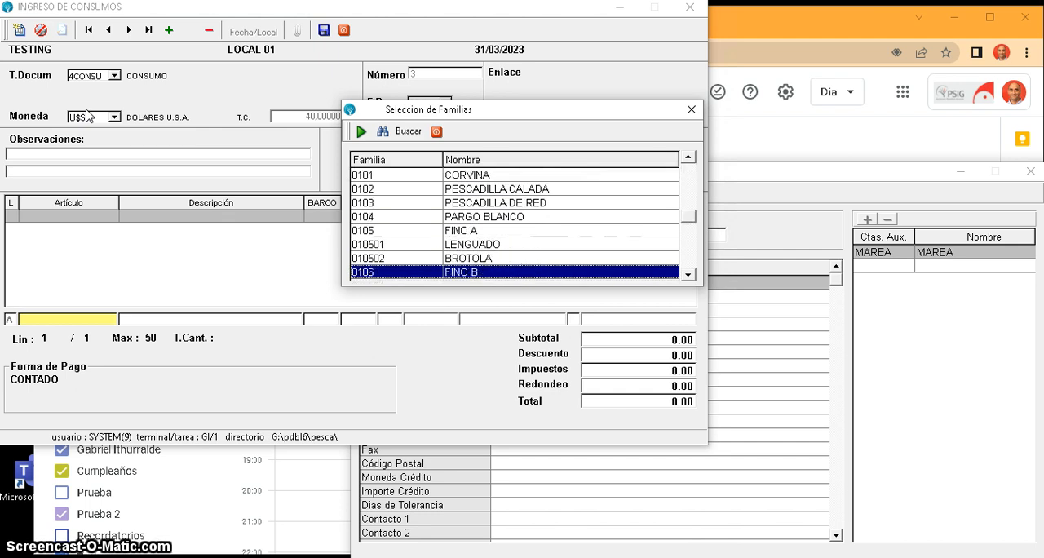
pyautogui.press('Down')
pyautogui.press('Down')
pyautogui.press('Down')
pyautogui.press('Down')
pyautogui.press('Down')
pyautogui.press('Down')
pyautogui.press('Down')
pyautogui.press('Down')
pyautogui.press('Down')
pyautogui.press('Down')
pyautogui.press('Down')
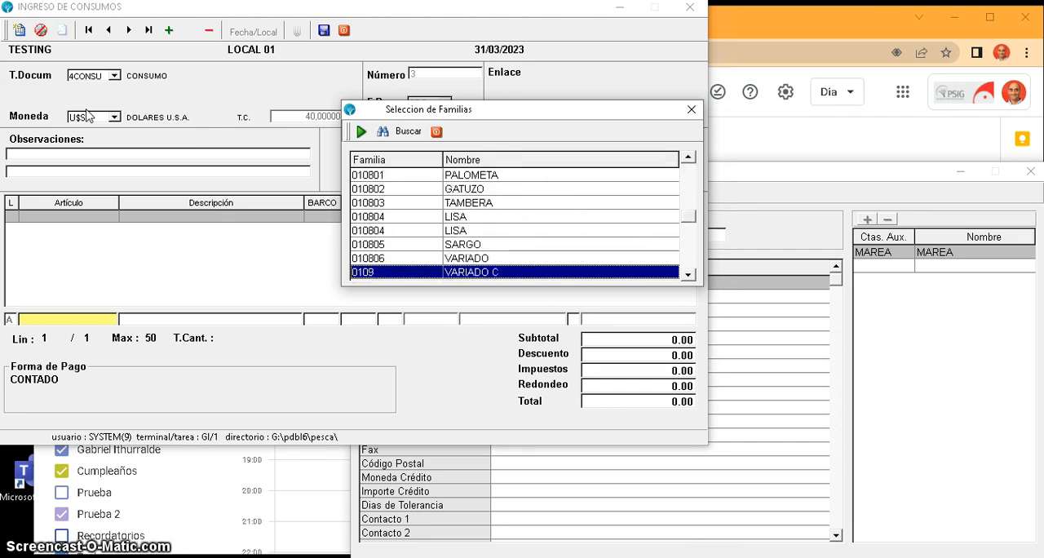
pyautogui.press('Down')
pyautogui.press('Down')
pyautogui.press('Down')
pyautogui.press('Down')
pyautogui.press('Down')
pyautogui.press('Down')
pyautogui.press('Down')
pyautogui.press('Down')
pyautogui.press('Down')
pyautogui.press('Down')
pyautogui.press('Down')
pyautogui.press('Down')
pyautogui.press('Down')
pyautogui.press('Down')
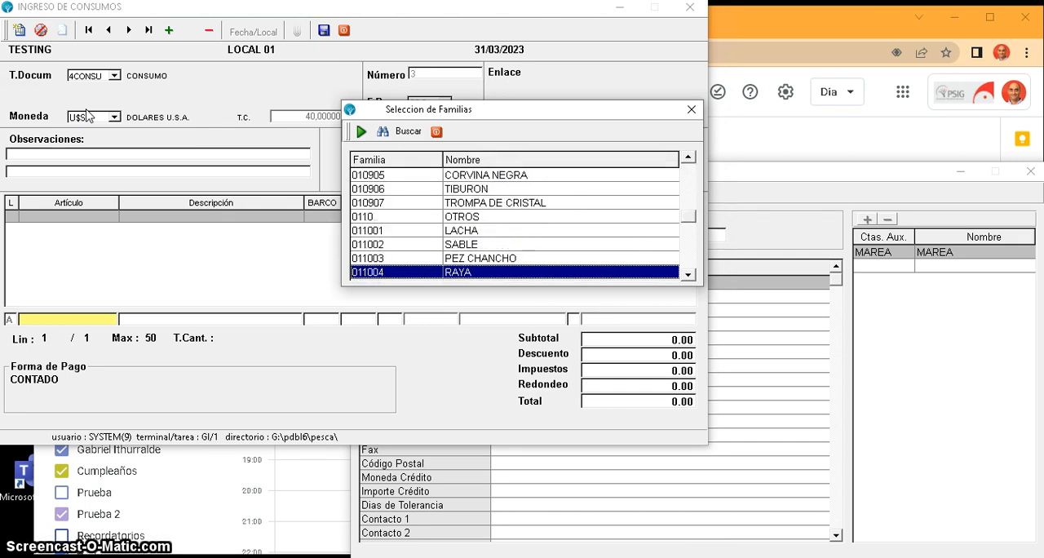
pyautogui.press('Down')
pyautogui.press('Down')
pyautogui.press('Down')
pyautogui.press('Down')
pyautogui.press('Down')
pyautogui.press('Down')
pyautogui.press('Down')
pyautogui.press('Down')
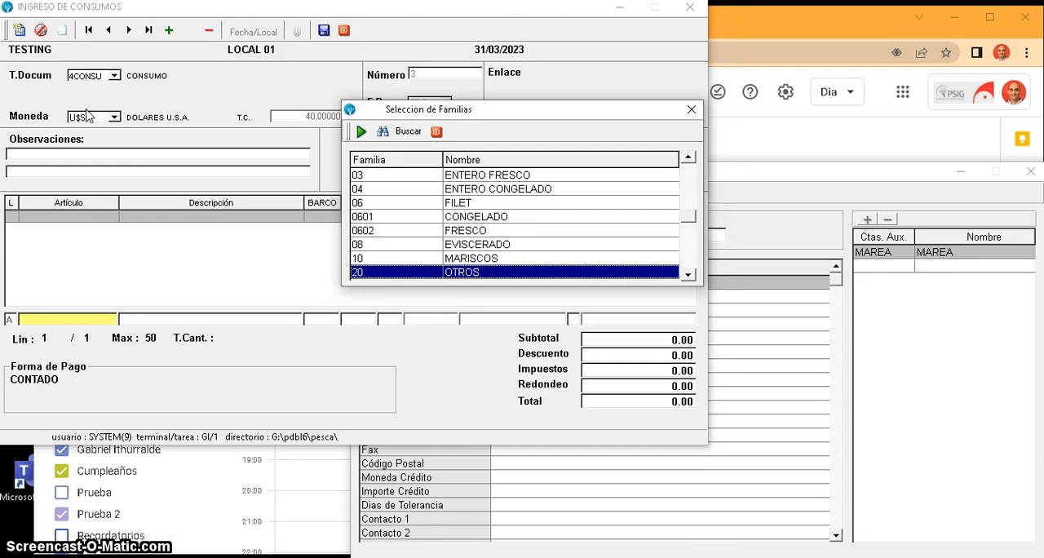
pyautogui.press('Down')
pyautogui.press('Up')
pyautogui.press('Up')
pyautogui.press('Up')
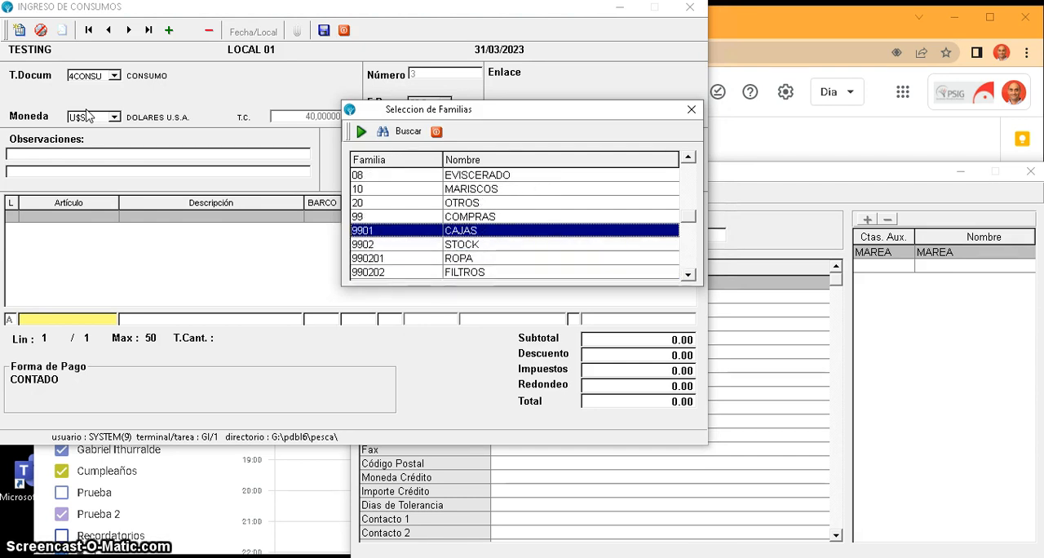
pyautogui.press('Down')
pyautogui.press('Down')
pyautogui.press('Down')
pyautogui.press('Down')
pyautogui.press('Down')
pyautogui.press('Down')
pyautogui.press('Down')
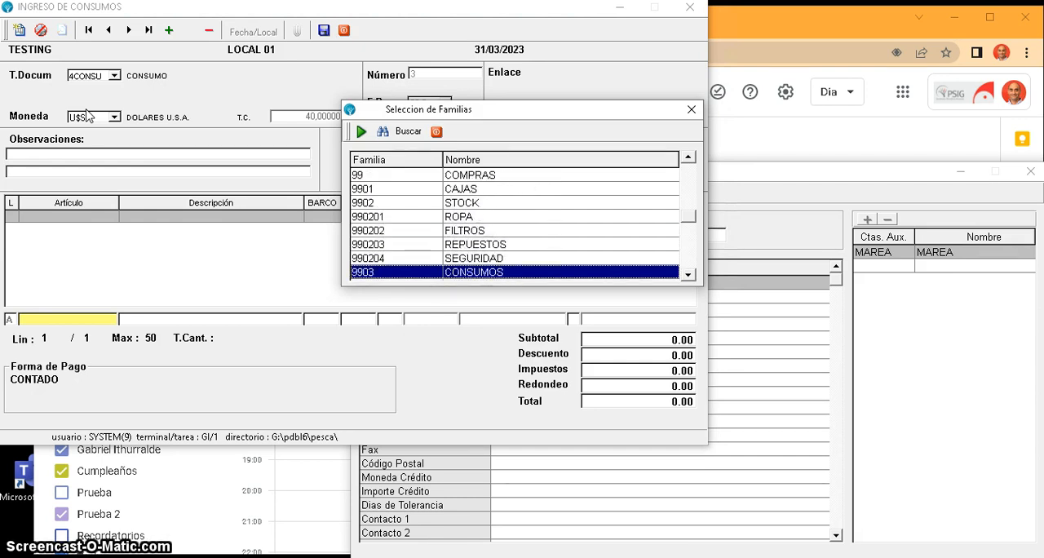
pyautogui.press('Up')
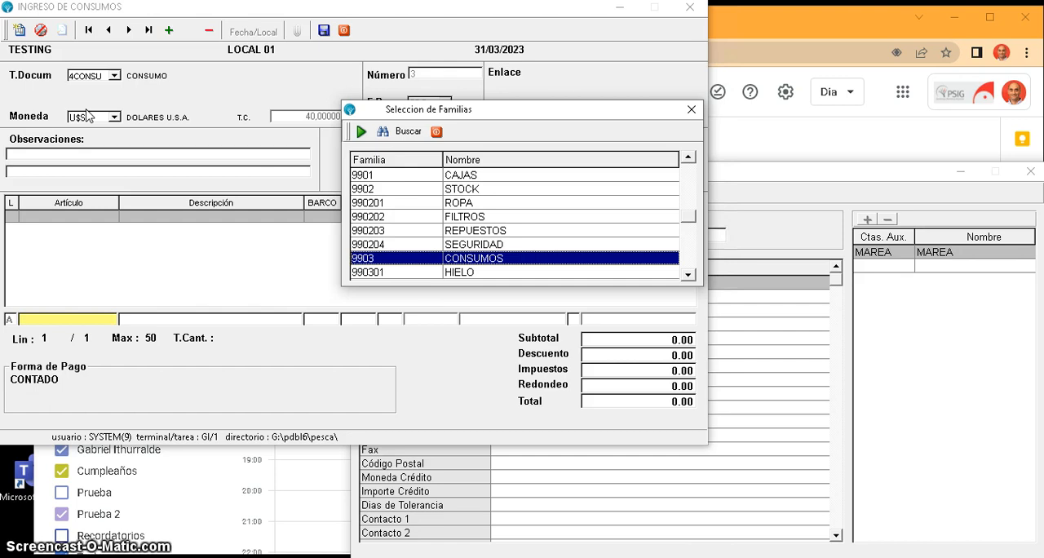
pyautogui.press('Return')
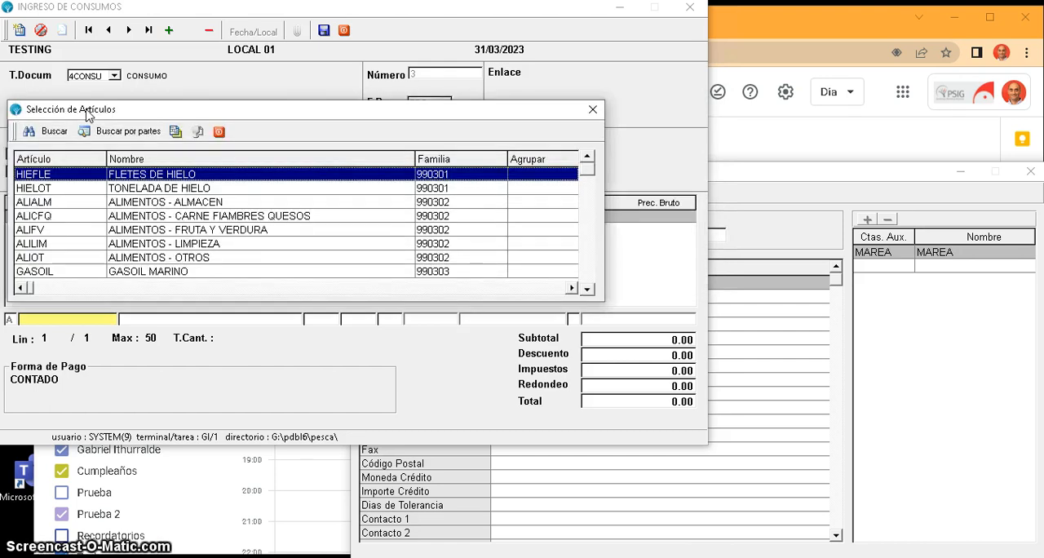
# - Choose article ALICFQ, ALIMENTOS - CARNE FIAMBRES QUESOS, for the first line
pyautogui.press('Down')
pyautogui.press('Down')
pyautogui.press('Down')
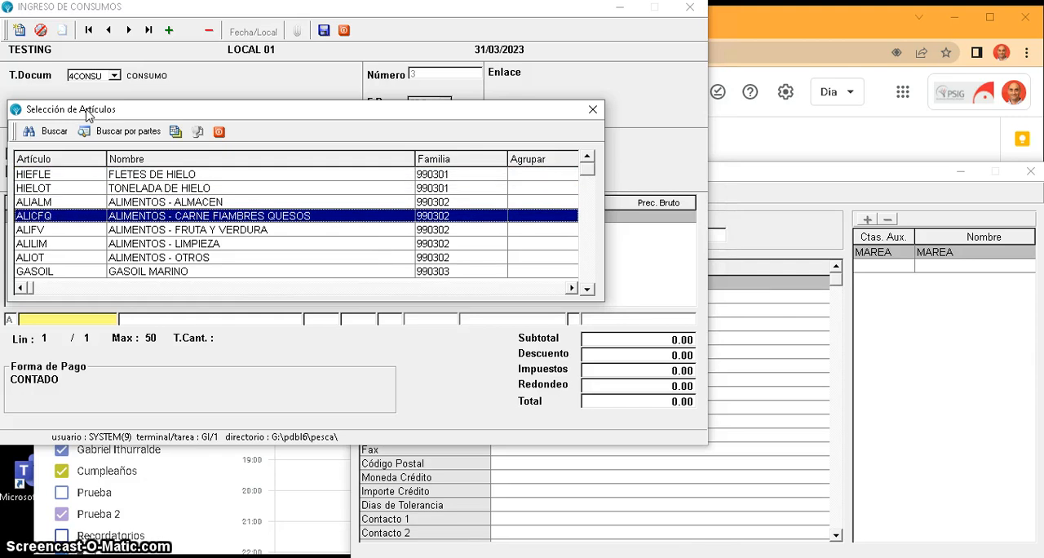
pyautogui.press('Return')
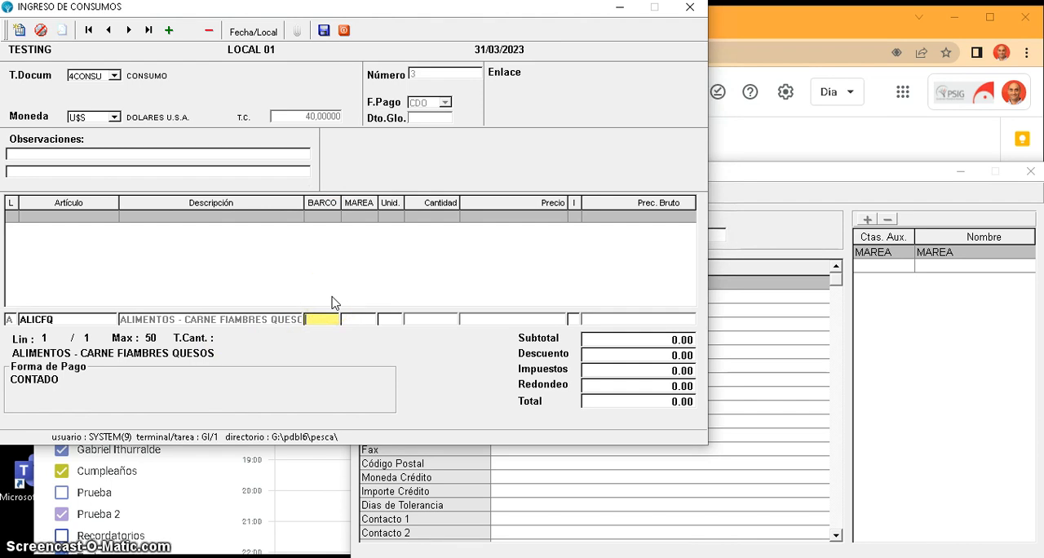
# - Assign the vessel BARC01 (BARCO 1) to the ALICFQ line
pyautogui.press('F2')
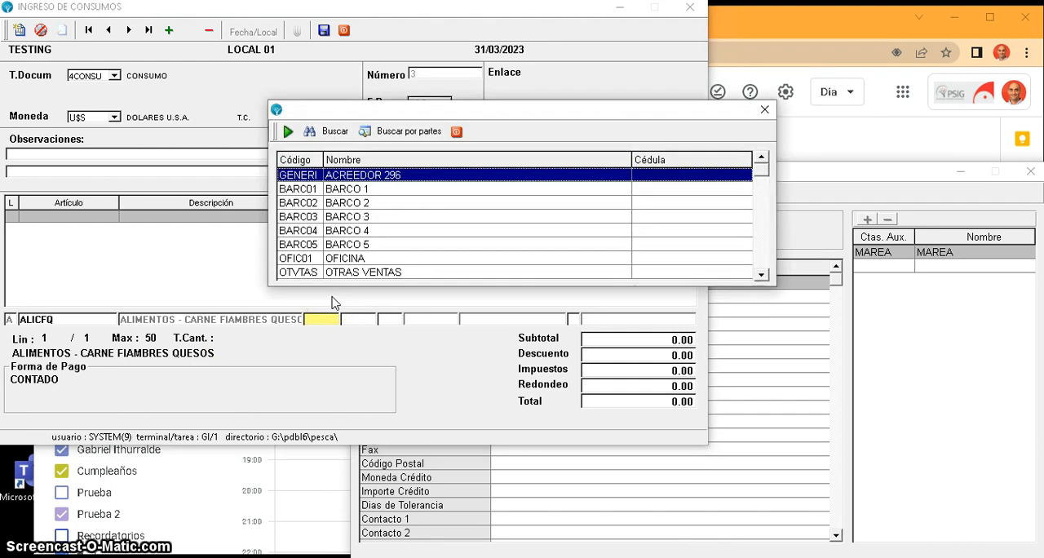
pyautogui.press('Down')
pyautogui.press('Return')
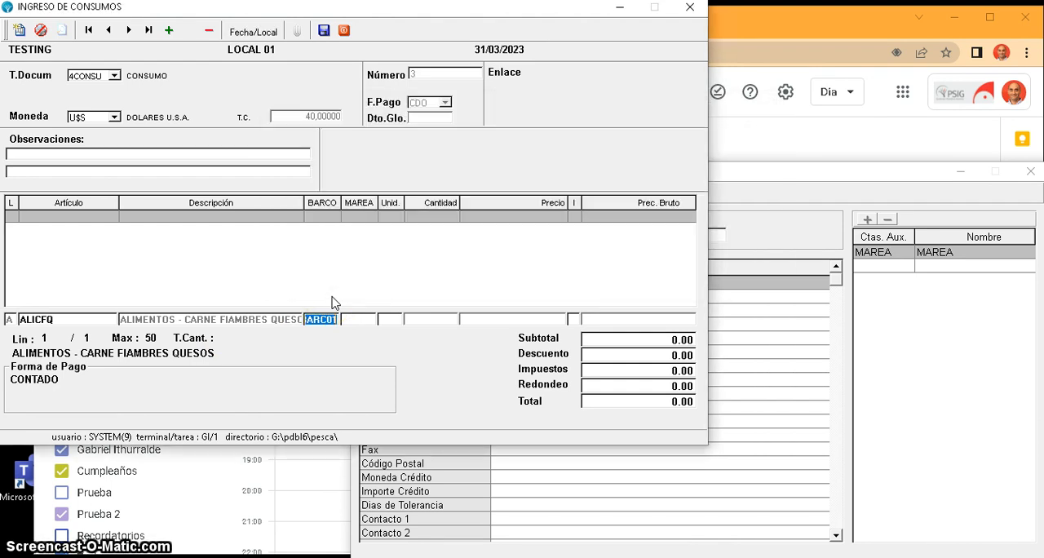
pyautogui.press('Return')
# - Assign marea 230110, BARCO 01 MAREA 10 2023, to the ALICFQ line
pyautogui.press('F2')
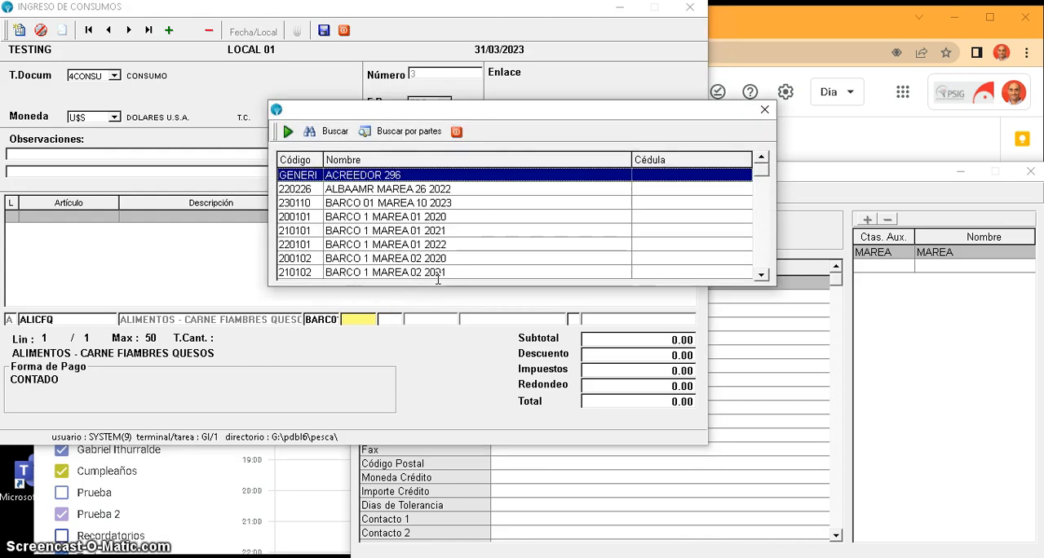
pyautogui.press('Down')
pyautogui.press('Down')
pyautogui.press('Down')
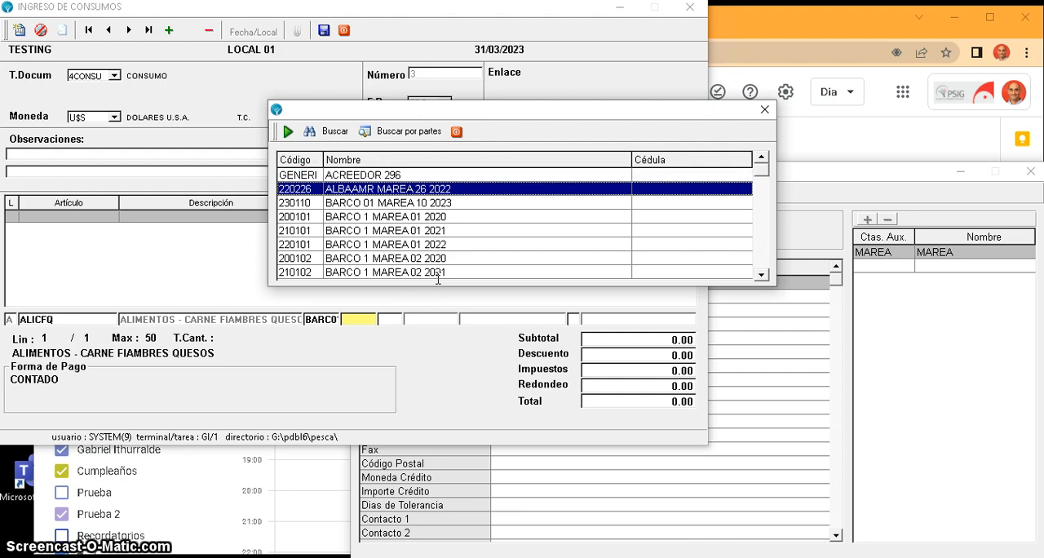
pyautogui.press('Up')
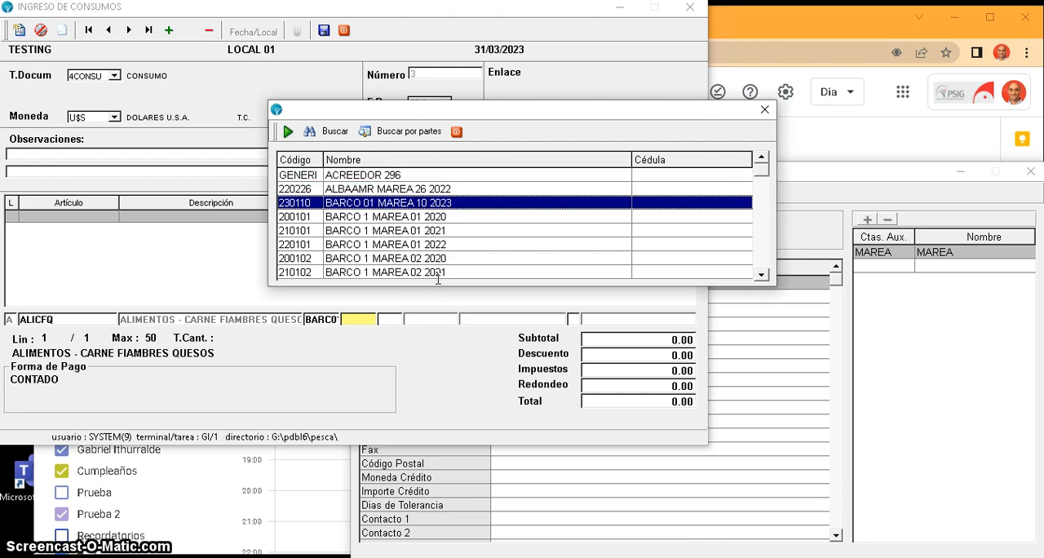
pyautogui.doubleClick(478, 206)
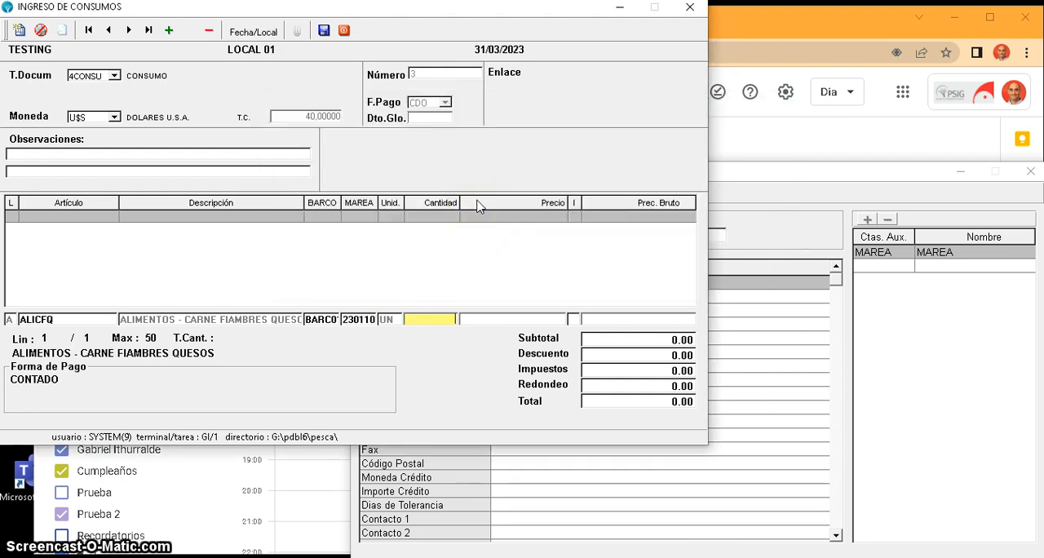
# - Set the ALICFQ line's quantity to 100 and accept the proposed price to add the line
pyautogui.write('00')
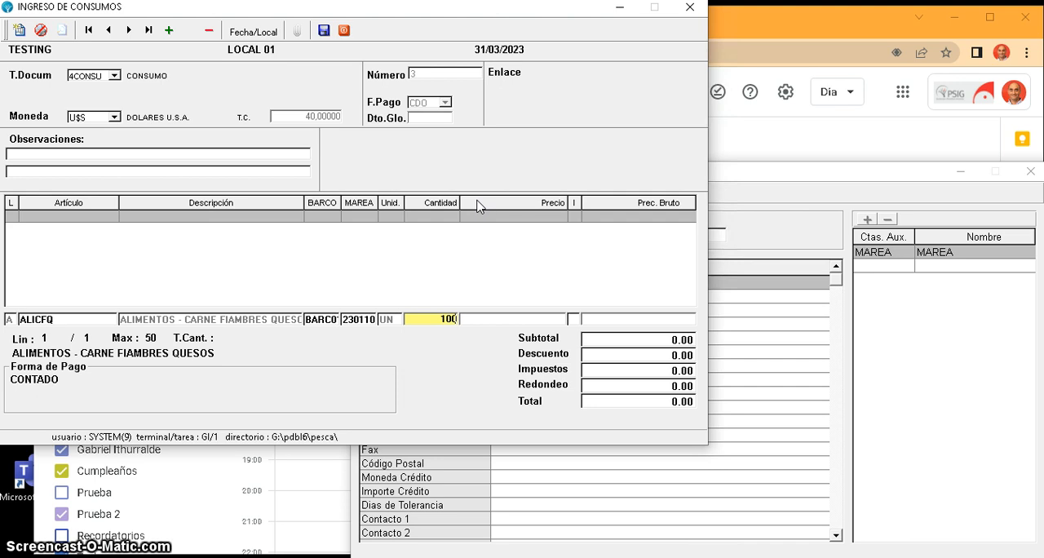
pyautogui.press('Return')
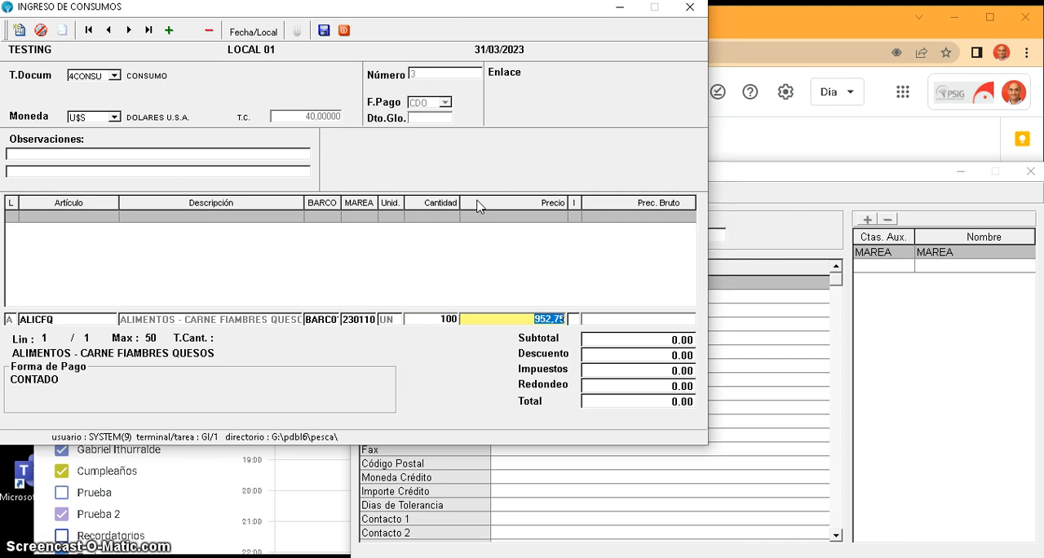
pyautogui.press('Return')
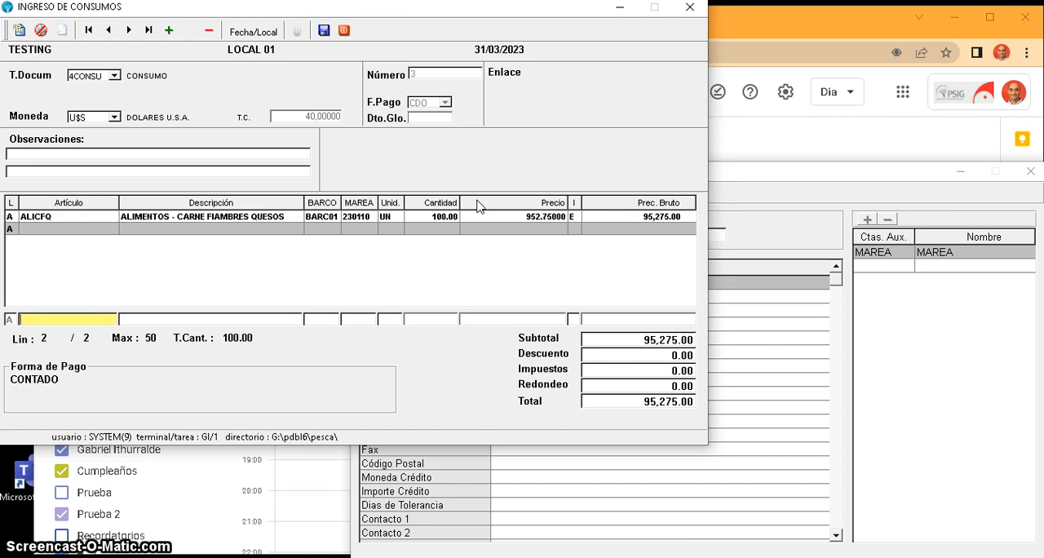
# - Try to narrow the second line's article selection to family 990203, REPUESTOS
pyautogui.press('F2')
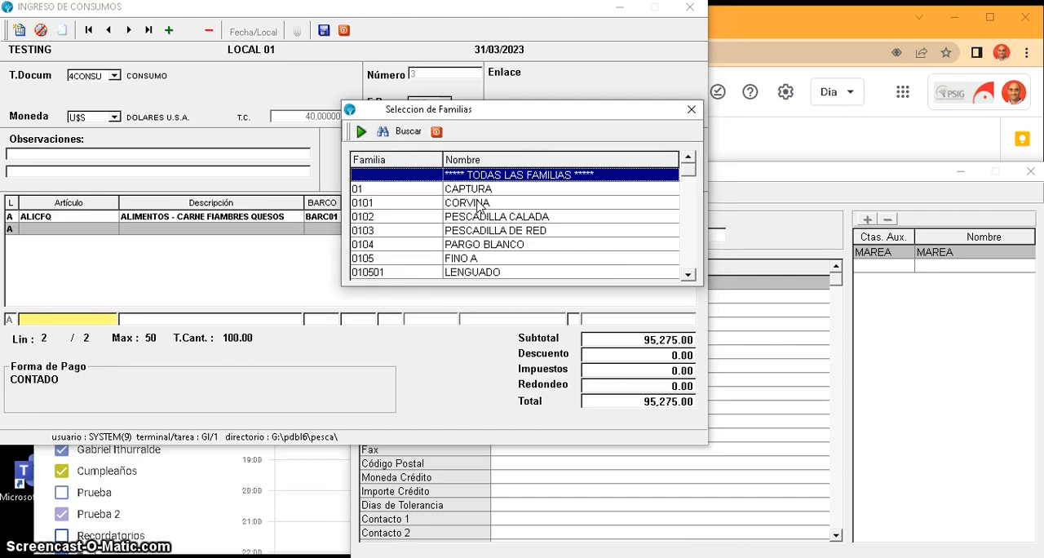
pyautogui.press('Down')
pyautogui.press('Down')
pyautogui.press('Down')
pyautogui.press('Down')
pyautogui.press('Down')
pyautogui.press('Down')
pyautogui.press('Down')
pyautogui.press('Down')
pyautogui.press('Down')
pyautogui.press('Down')
pyautogui.press('Down')
pyautogui.press('Down')
pyautogui.press('Down')
pyautogui.press('Down')
pyautogui.press('Down')
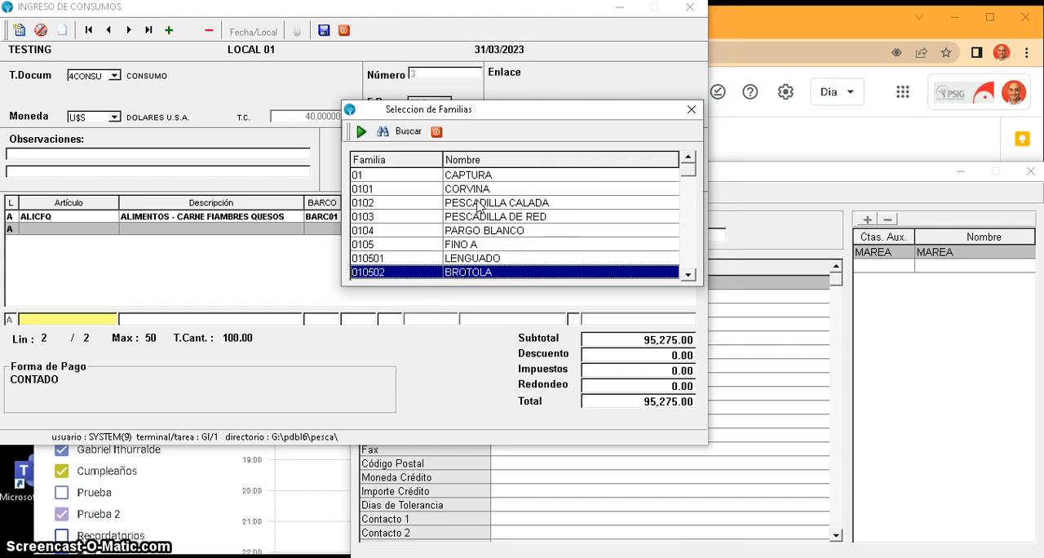
pyautogui.press('Down')
pyautogui.press('Down')
pyautogui.press('Down')
pyautogui.press('Down')
pyautogui.press('Down')
pyautogui.press('Down')
pyautogui.press('Down')
pyautogui.press('Down')
pyautogui.press('Down')
pyautogui.press('Down')
pyautogui.press('Down')
pyautogui.press('Down')
pyautogui.press('Down')
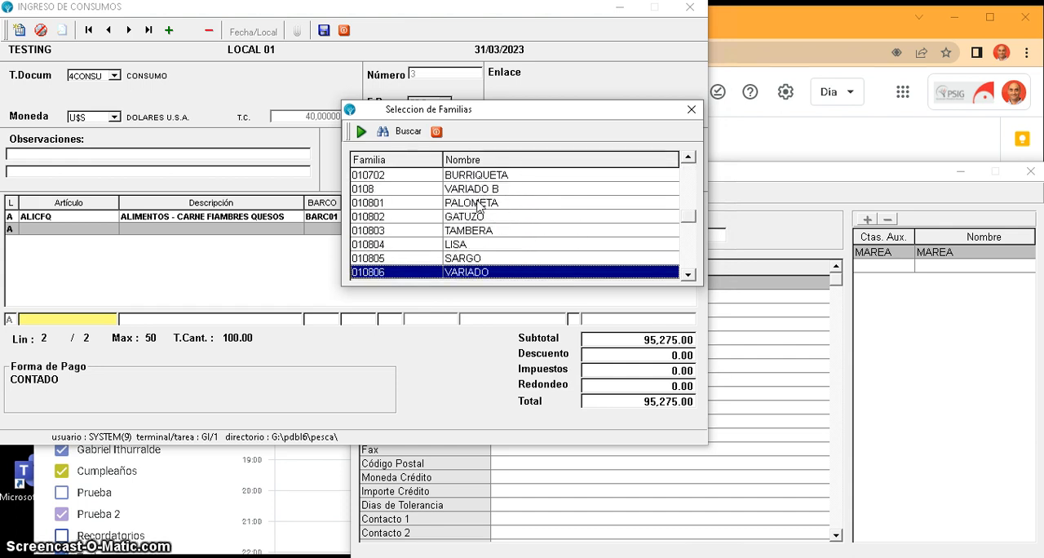
pyautogui.press('Down')
pyautogui.press('Down')
pyautogui.press('Down')
pyautogui.press('Down')
pyautogui.press('Down')
pyautogui.press('Down')
pyautogui.press('Down')
pyautogui.press('Down')
pyautogui.press('Down')
pyautogui.press('Down')
pyautogui.press('Down')
pyautogui.press('Down')
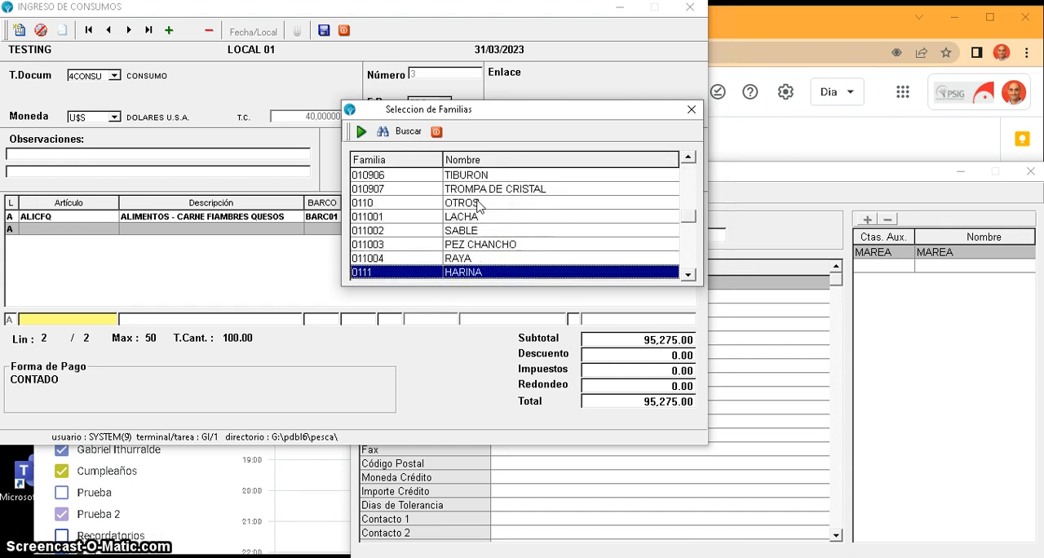
pyautogui.press('Down')
pyautogui.press('Down')
pyautogui.press('Down')
pyautogui.press('Down')
pyautogui.press('Down')
pyautogui.press('Down')
pyautogui.press('Down')
pyautogui.press('Down')
pyautogui.press('Down')
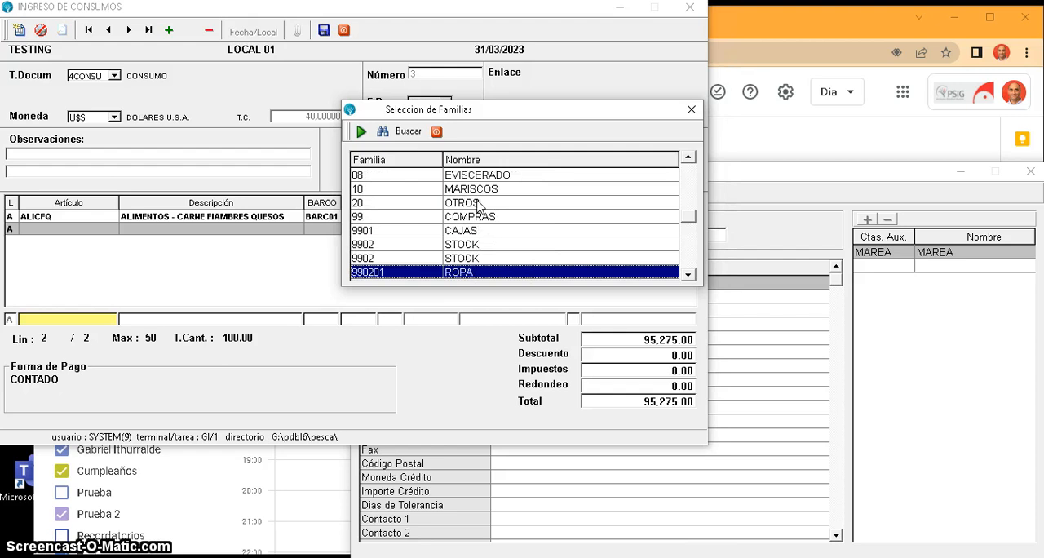
pyautogui.press('Down')
pyautogui.press('Down')
pyautogui.press('Down')
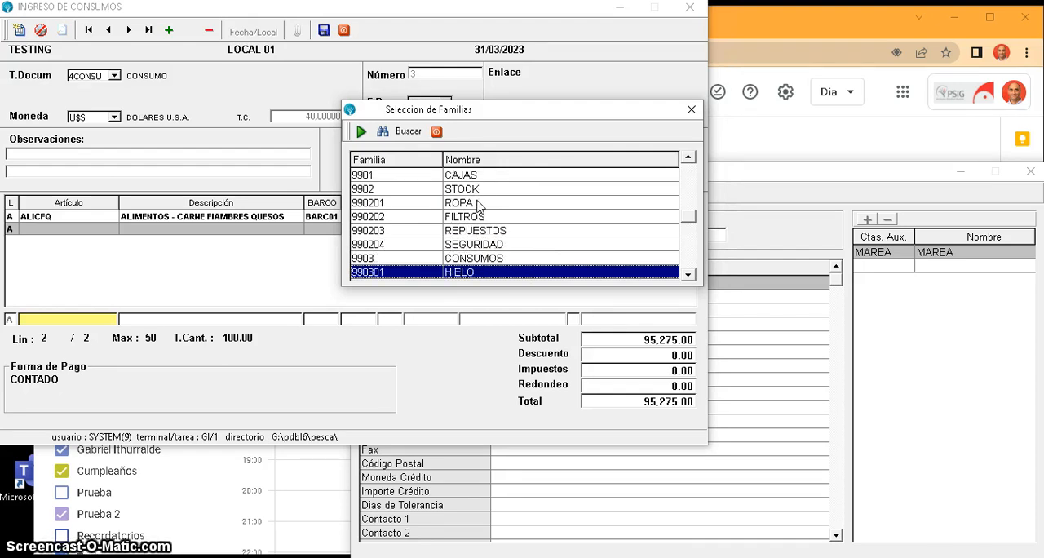
pyautogui.press('Up')
pyautogui.press('Up')
pyautogui.press('Up')
pyautogui.press('Up')
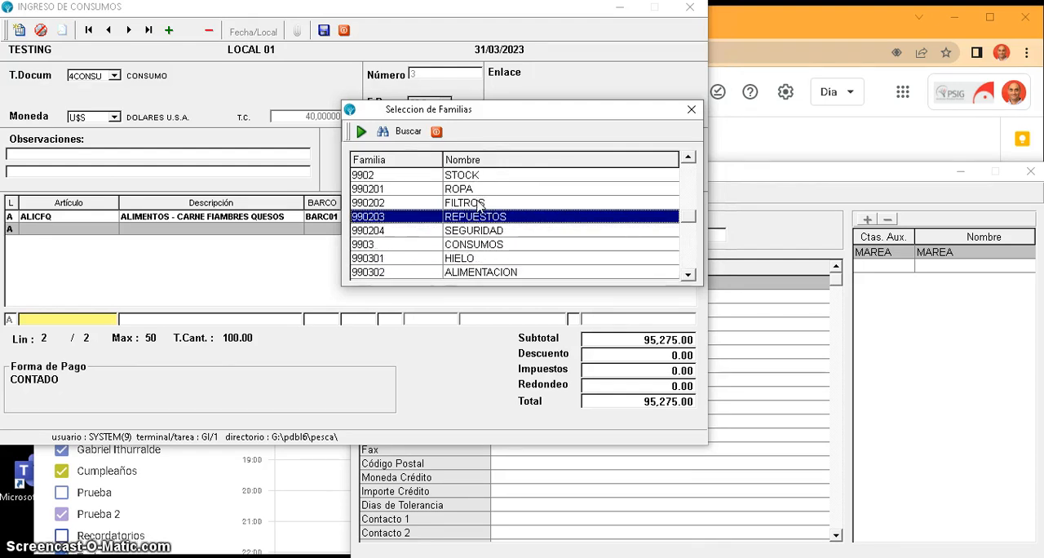
pyautogui.press('Return')
pyautogui.press('Return')
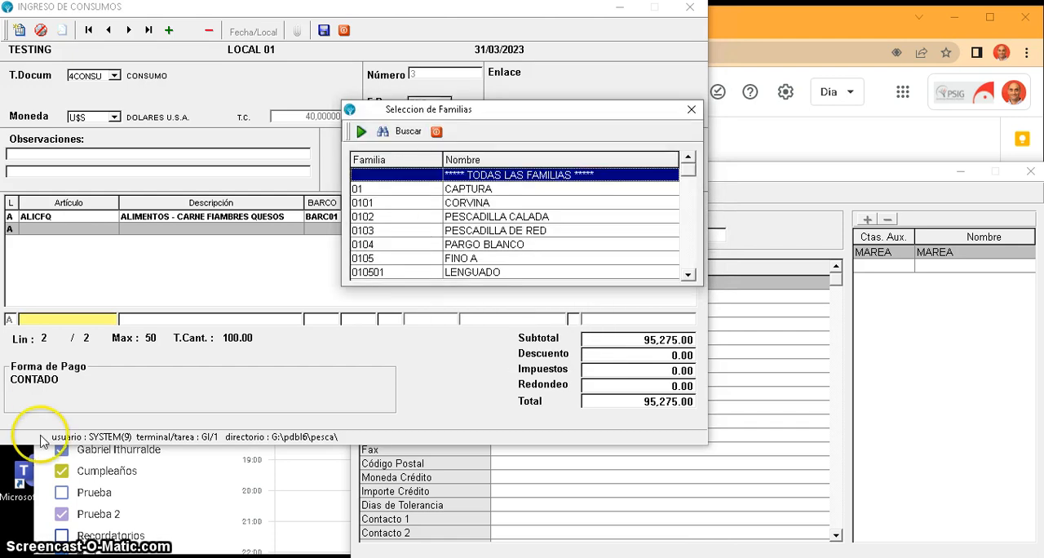
# - Choose article 319213, PERNO Y SEGURO 13MM, from all families for the second line
pyautogui.press('Return')
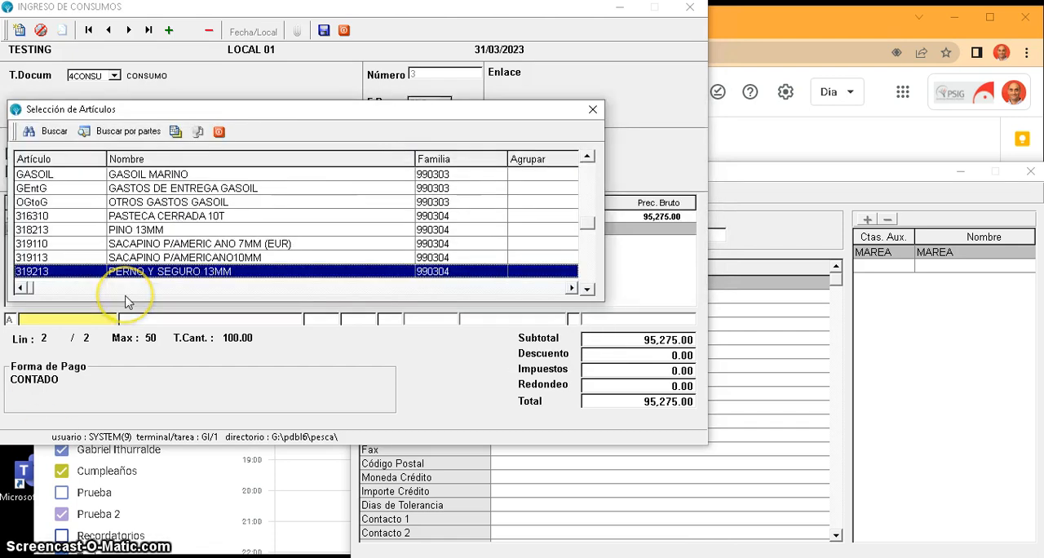
pyautogui.doubleClick(162, 273)
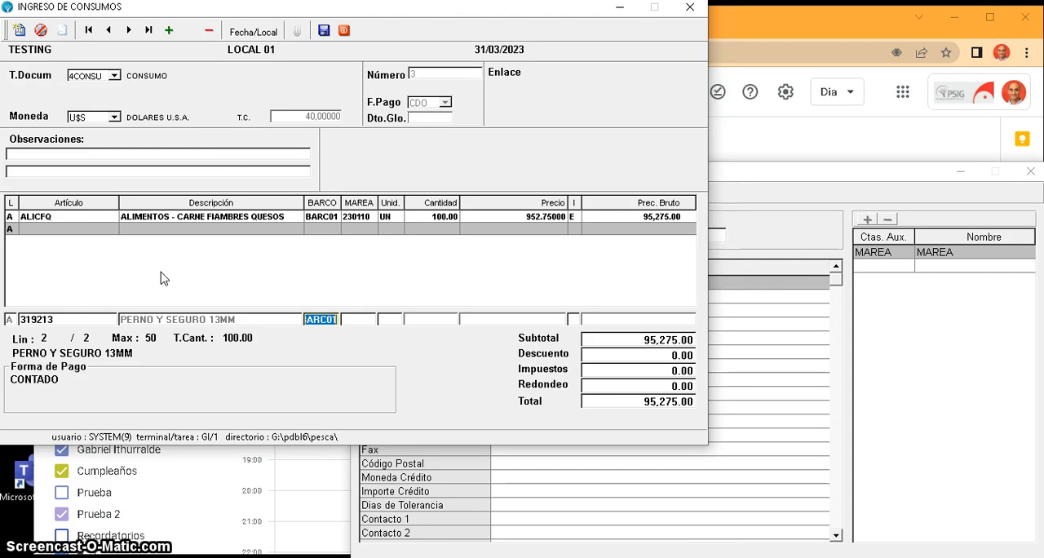
# - Complete the 319213 line with vessel BARC01, marea 230110, quantity 10 and the proposed price
pyautogui.press('Return')
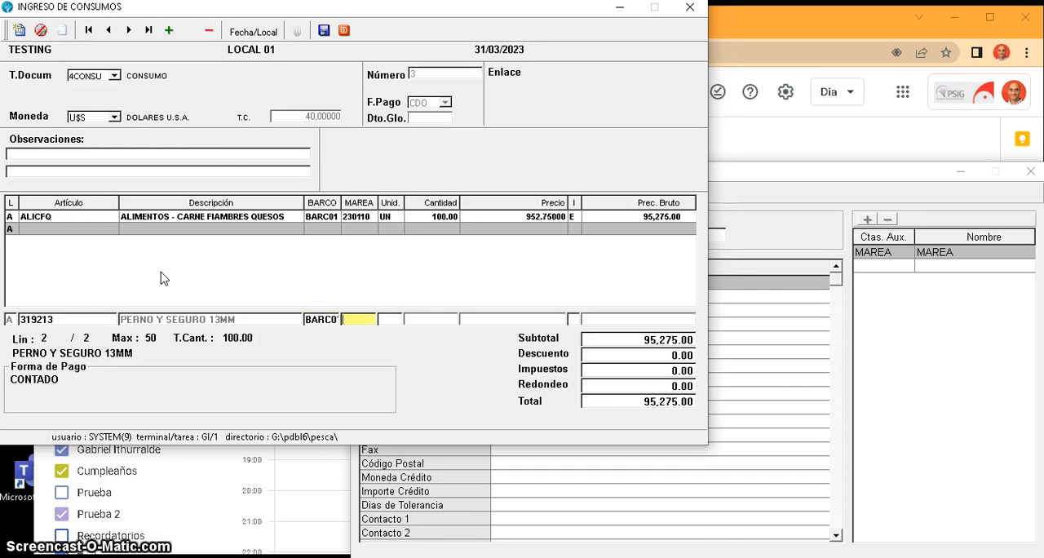
pyautogui.press('Return')
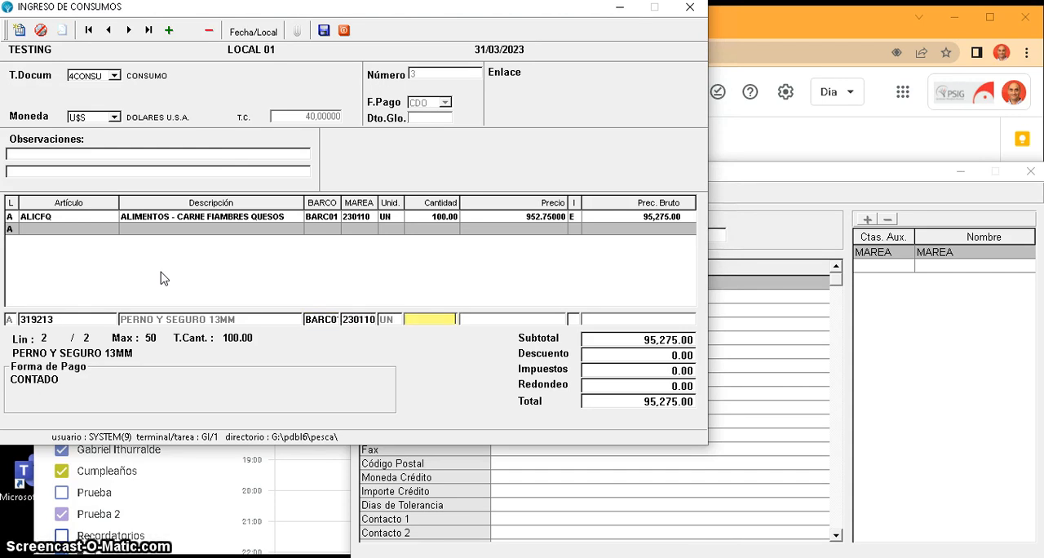
pyautogui.write('10')
pyautogui.press('Return')
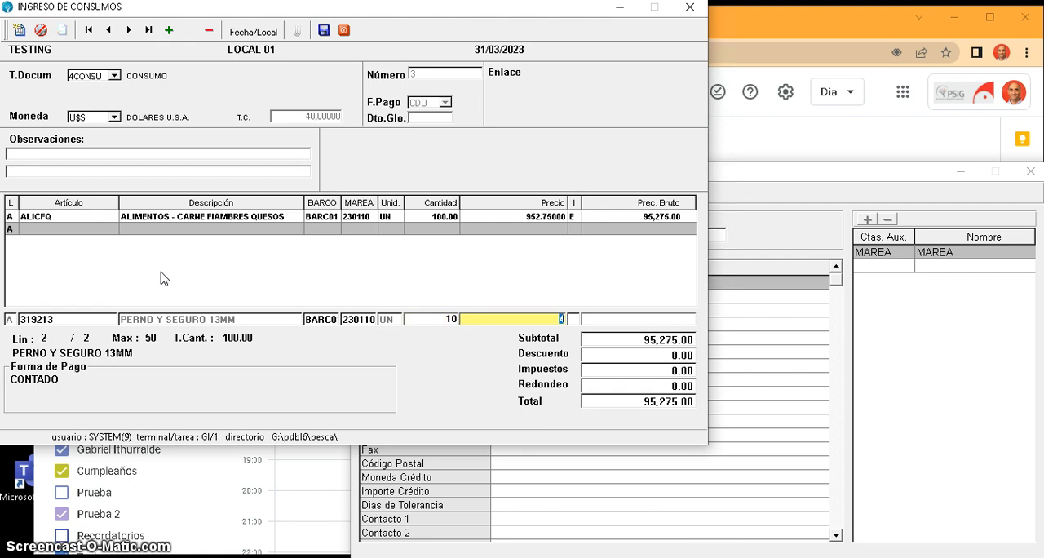
pyautogui.press('Return')
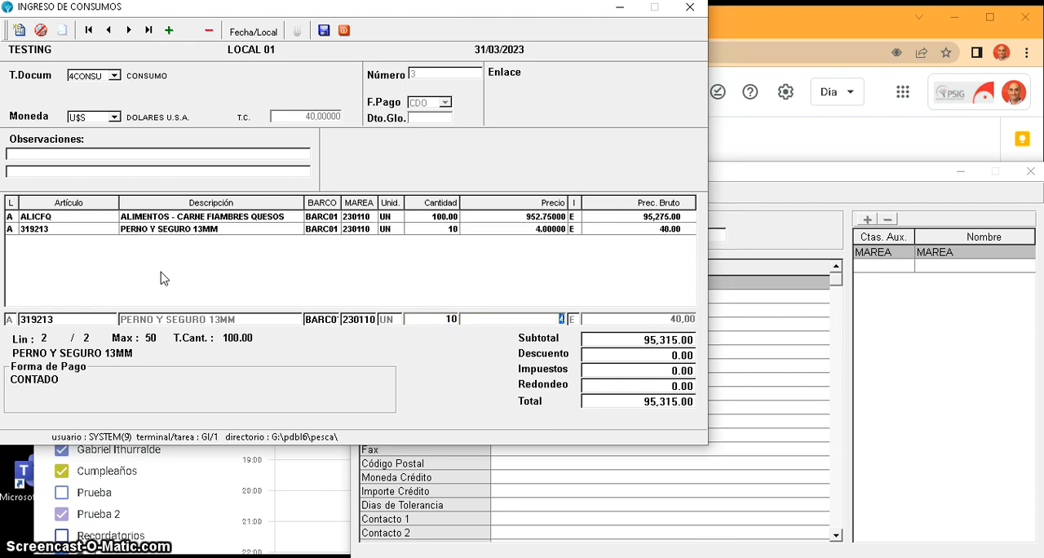
pyautogui.click(148, 284)
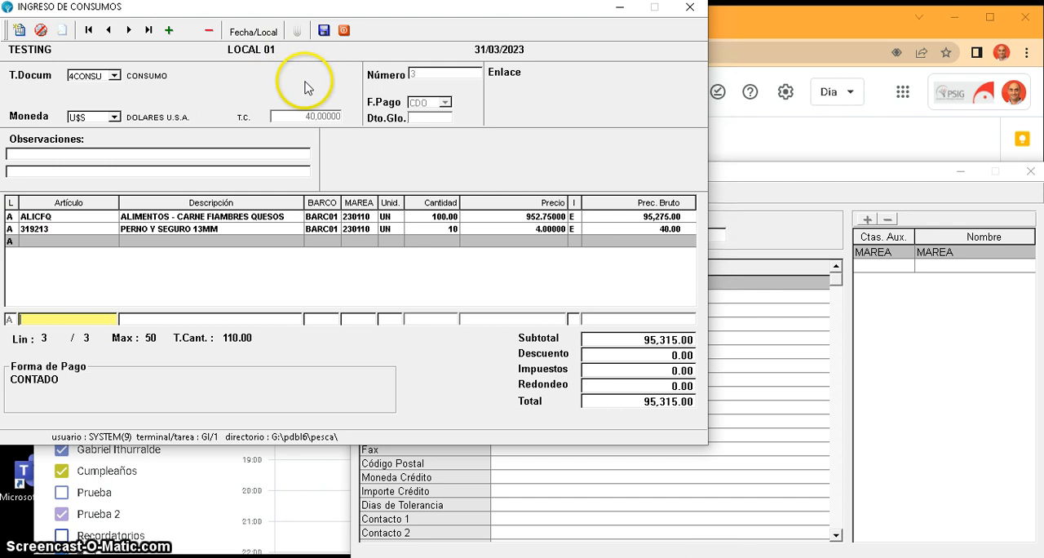
# - Save the consumption document, confirming the transaction, and close the consumption entry form
pyautogui.click(324, 31)
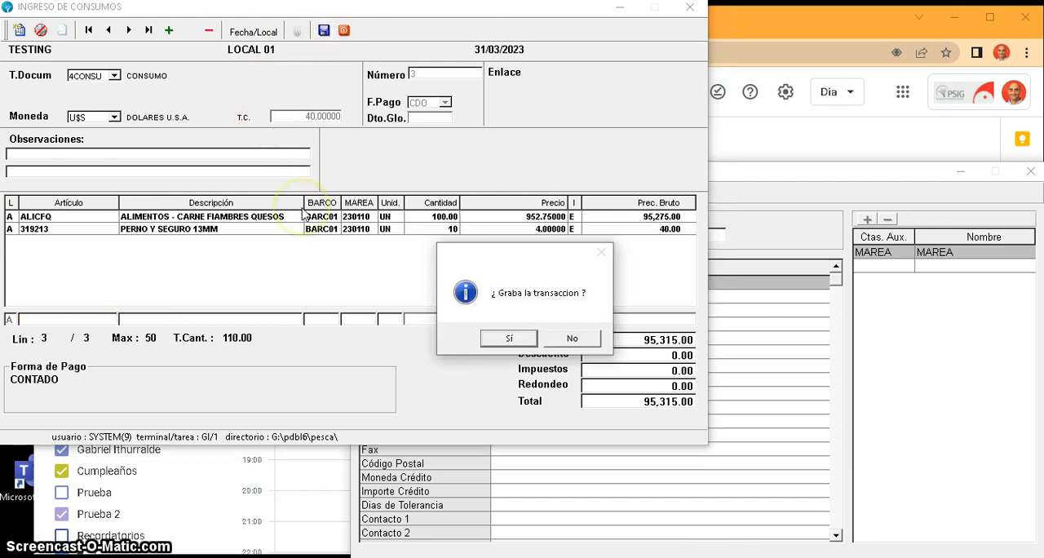
pyautogui.click(493, 344)
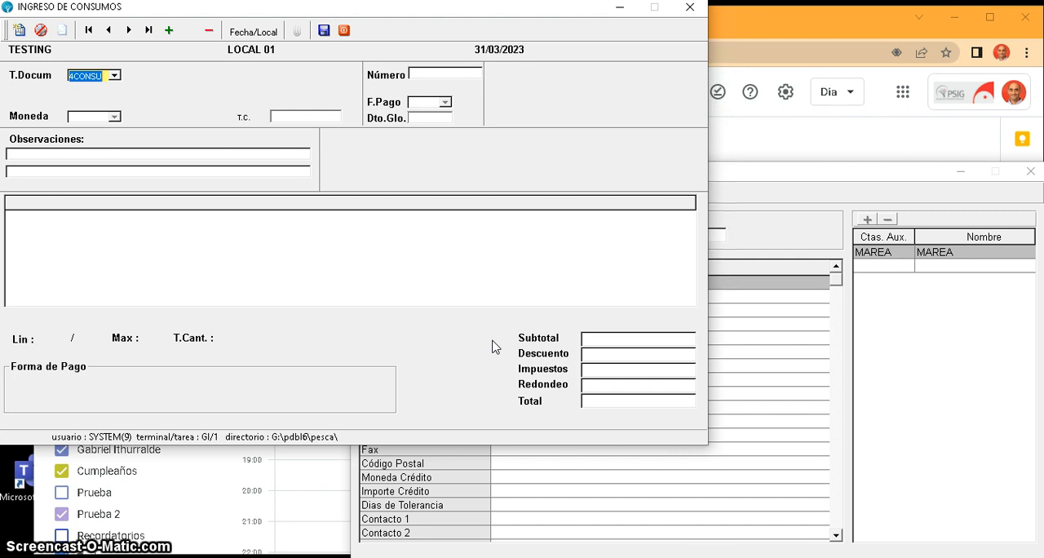
pyautogui.click(454, 261)
pyautogui.press('Escape')
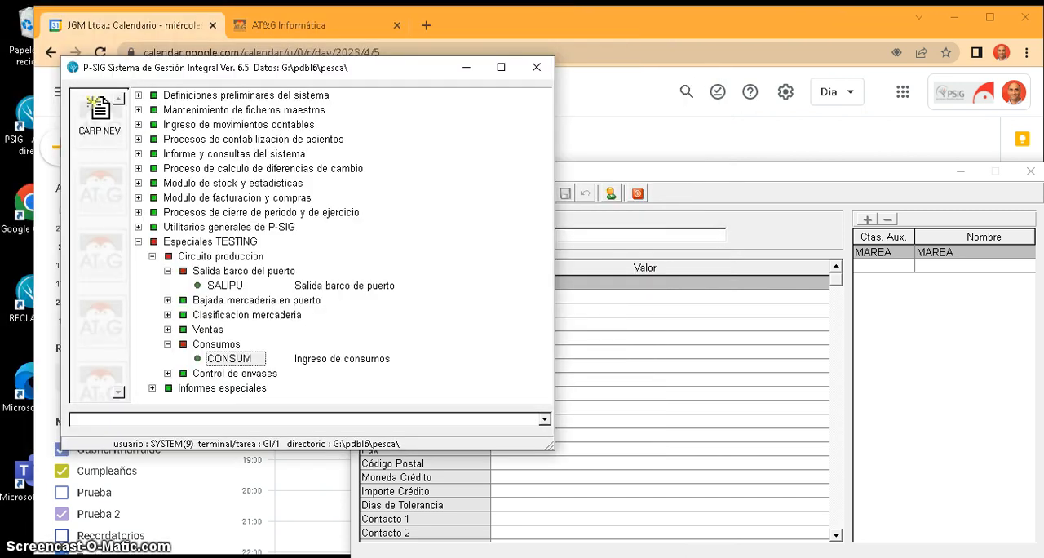
# - Start a vessel departure document with SALIPU, Salida barco de puerto
pyautogui.click(335, 286)
pyautogui.doubleClick(336, 288)
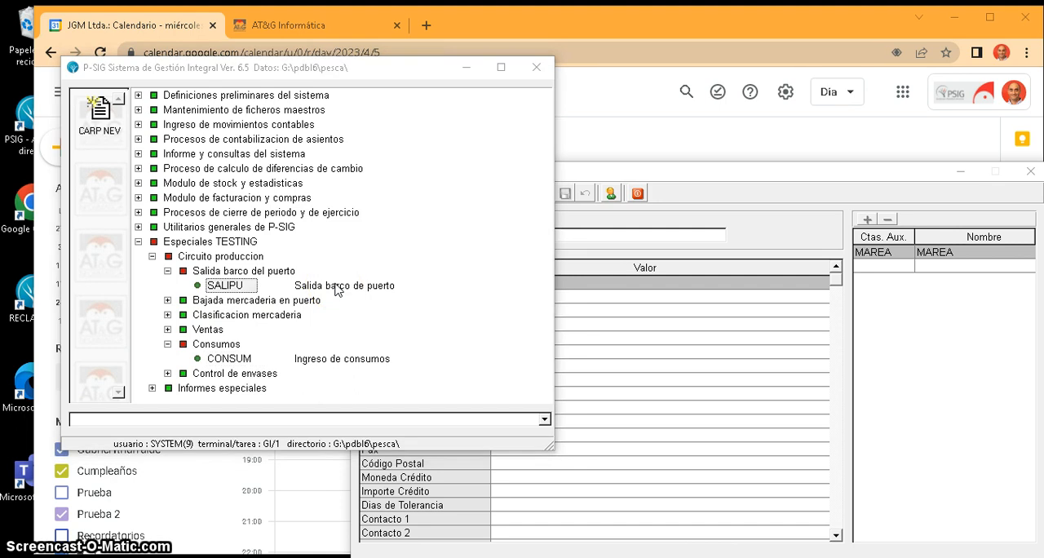
pyautogui.press('Return')
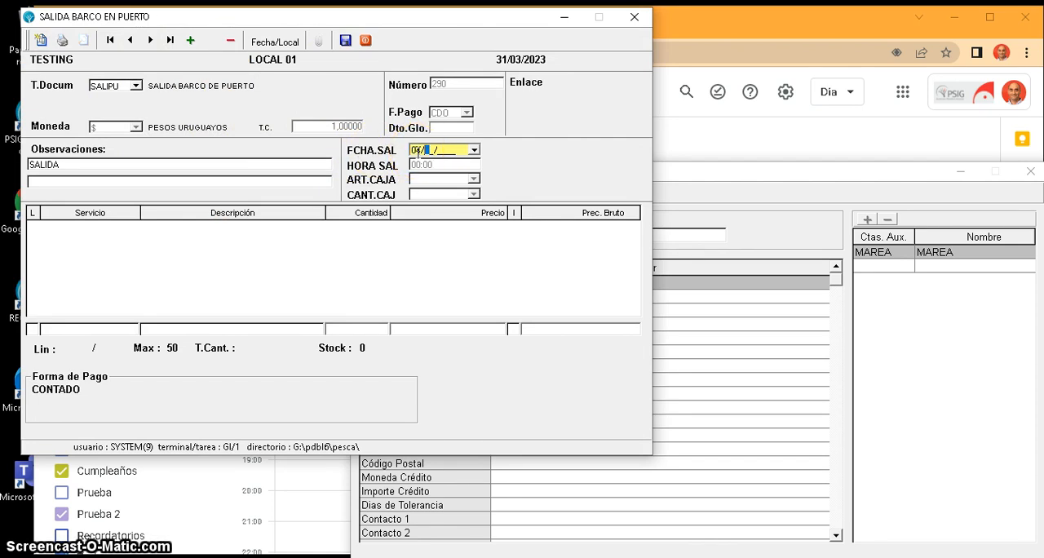
# - Set the departure date to 04/04/2023 and the departure time to 11:00
pyautogui.write('2023')
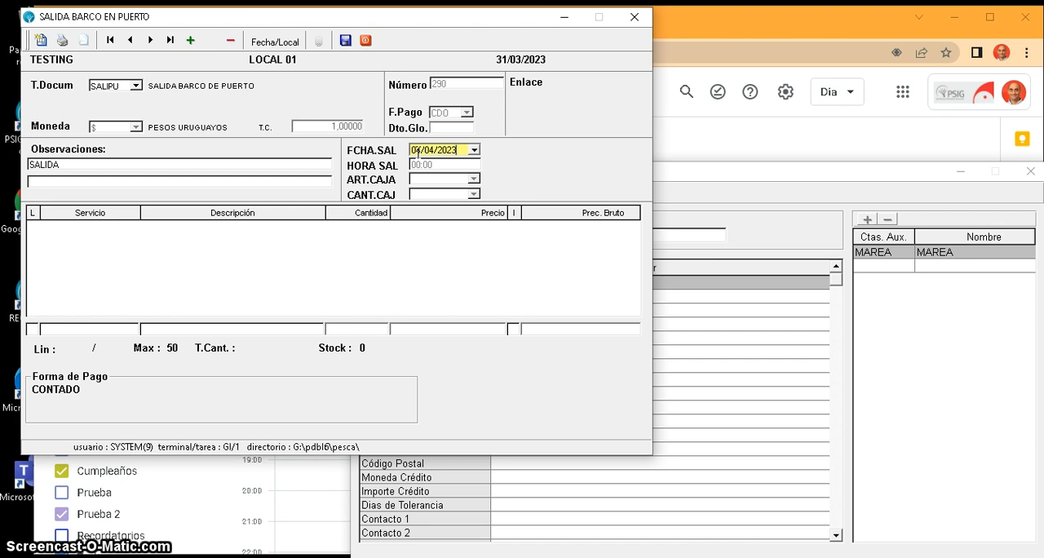
pyautogui.click(436, 167)
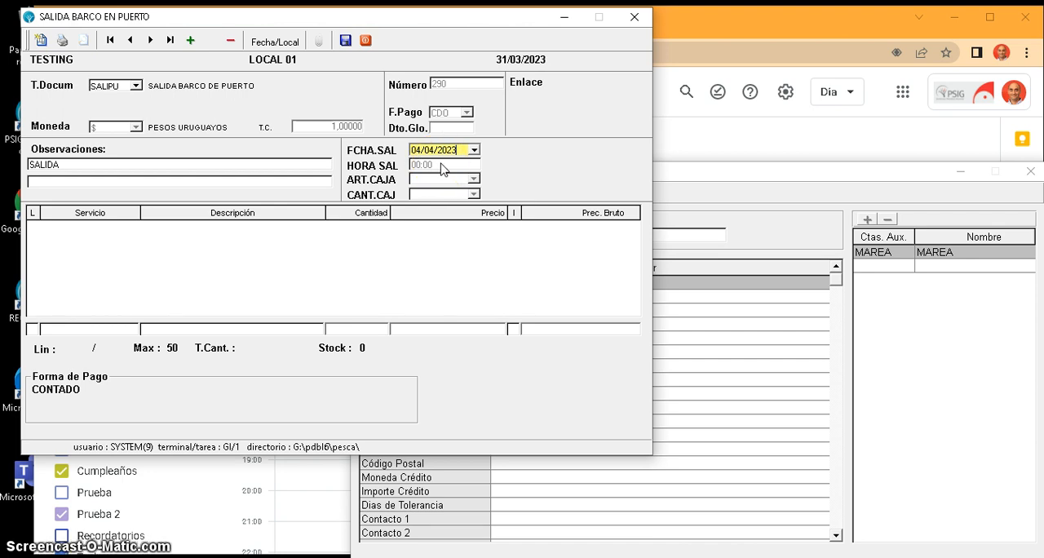
pyautogui.press('Tab')
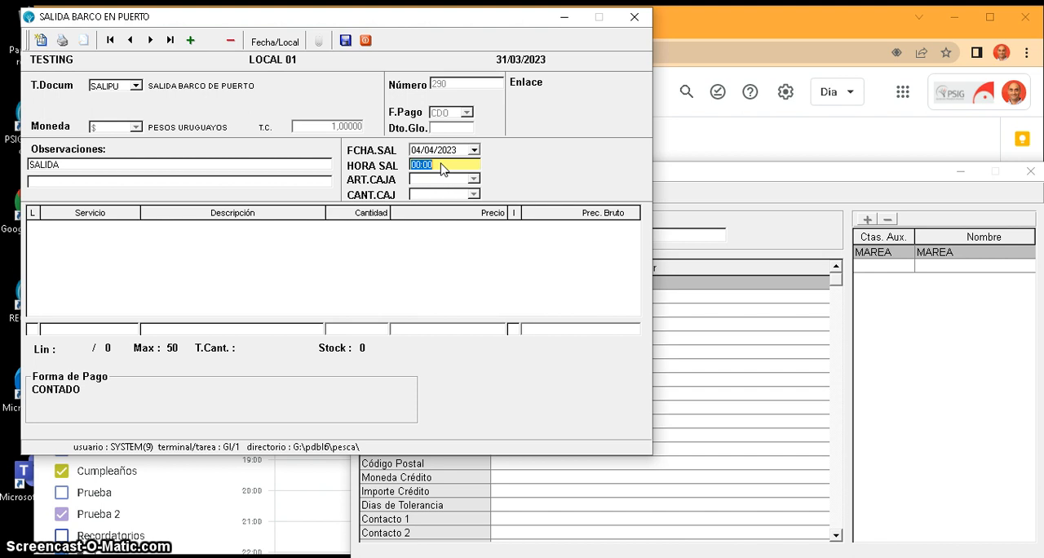
pyautogui.write('11')
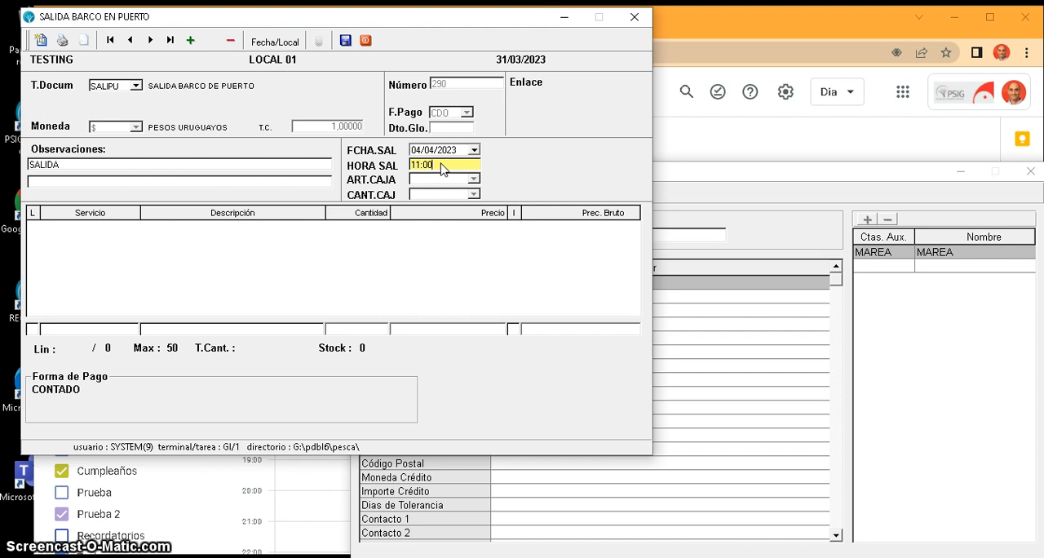
pyautogui.press('Tab')
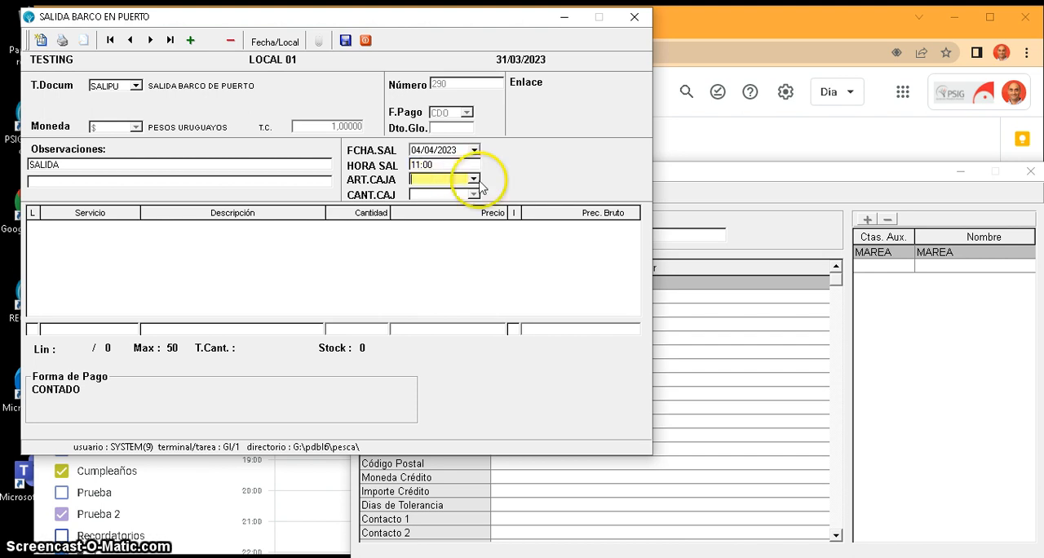
# - Set the departure's box article to CAJ01 (CAJAS) with a quantity of 500
pyautogui.click(474, 180)
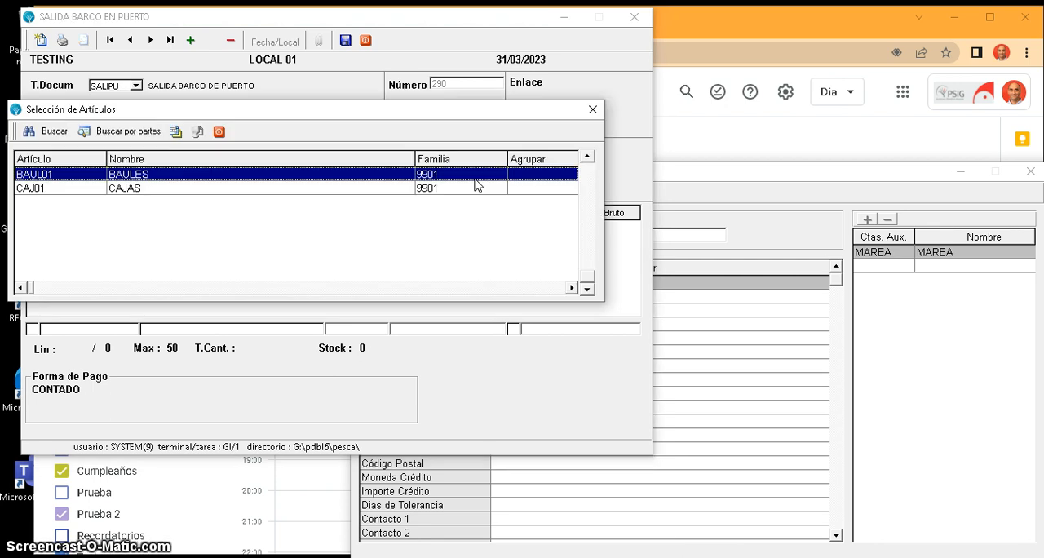
pyautogui.doubleClick(190, 189)
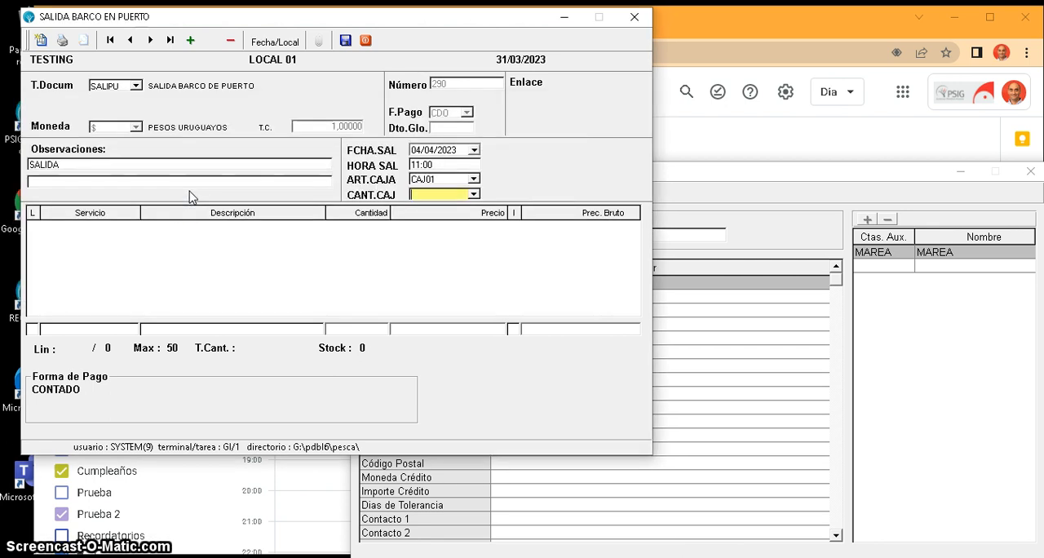
pyautogui.write('5')
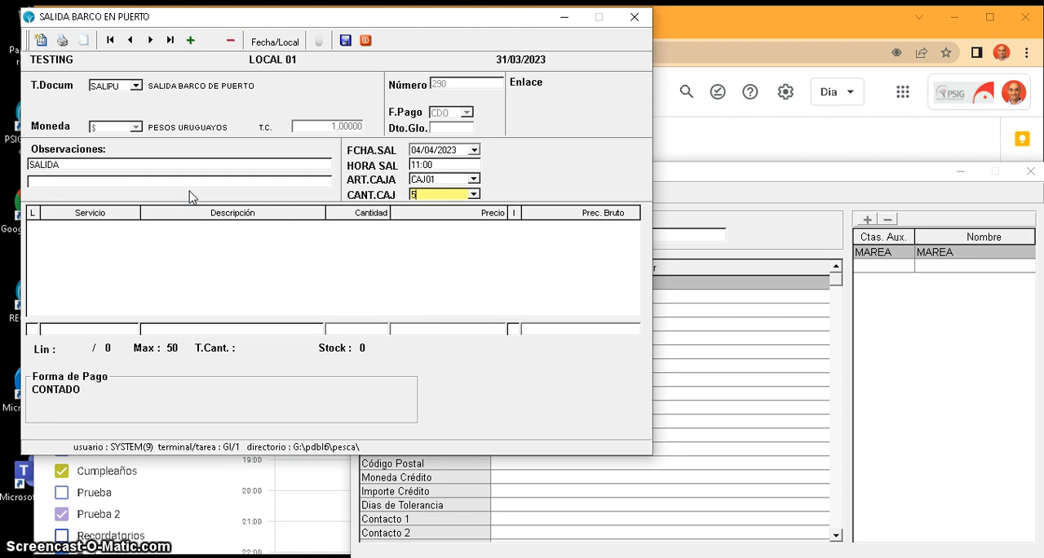
pyautogui.write('00')
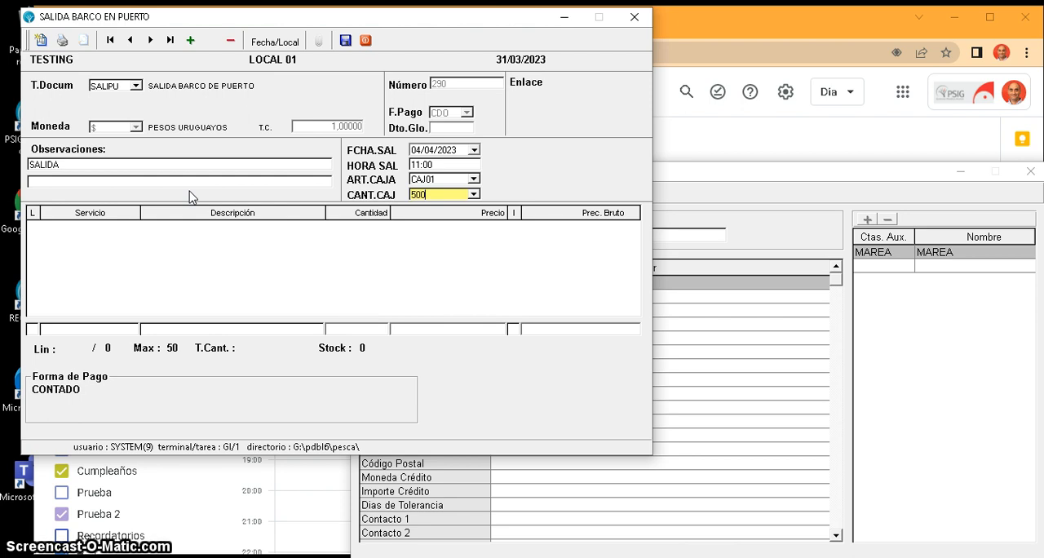
pyautogui.press('Return')
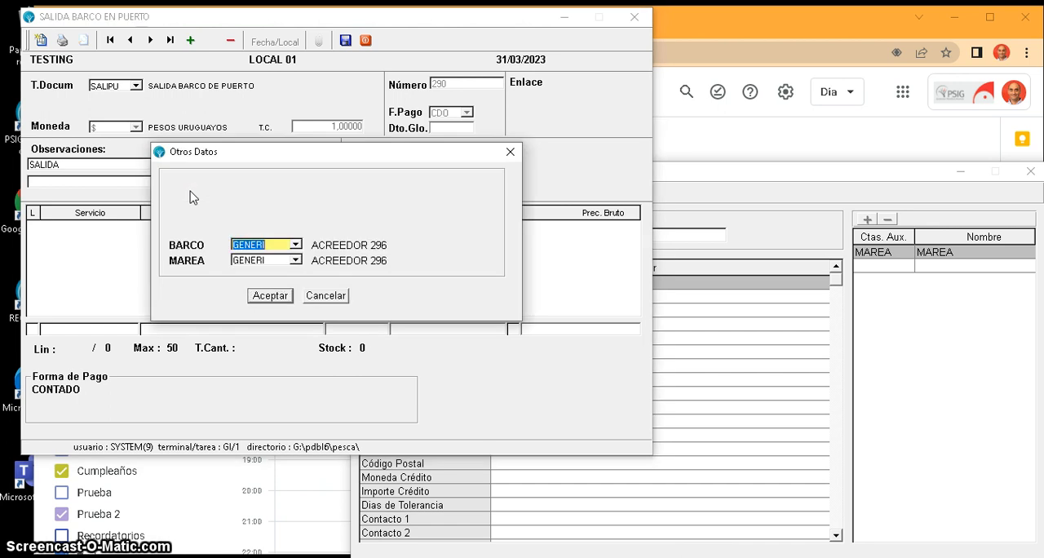
# - Assign vessel BARC01 (BARCO 1) to the departure document
pyautogui.click(296, 244)
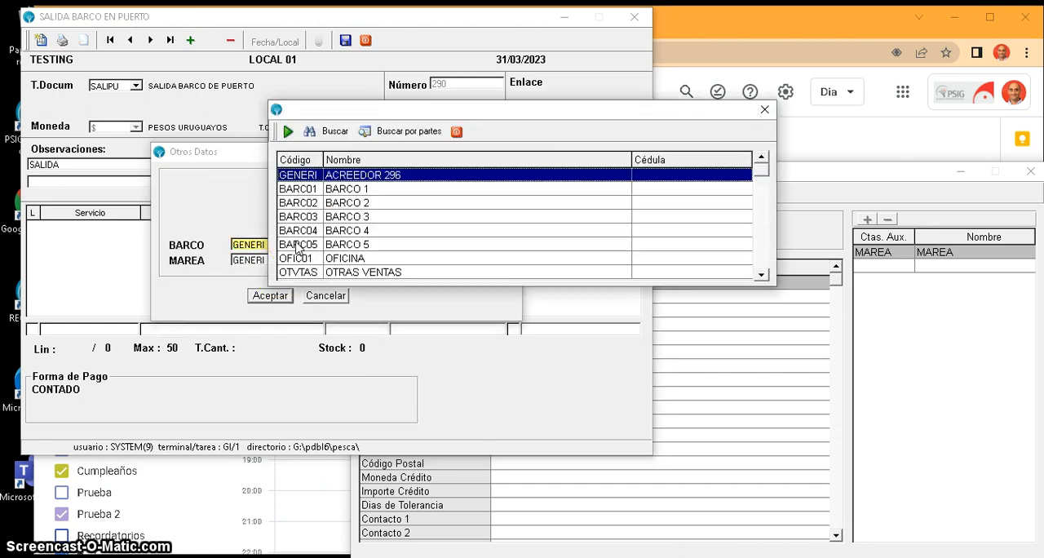
pyautogui.press('Down')
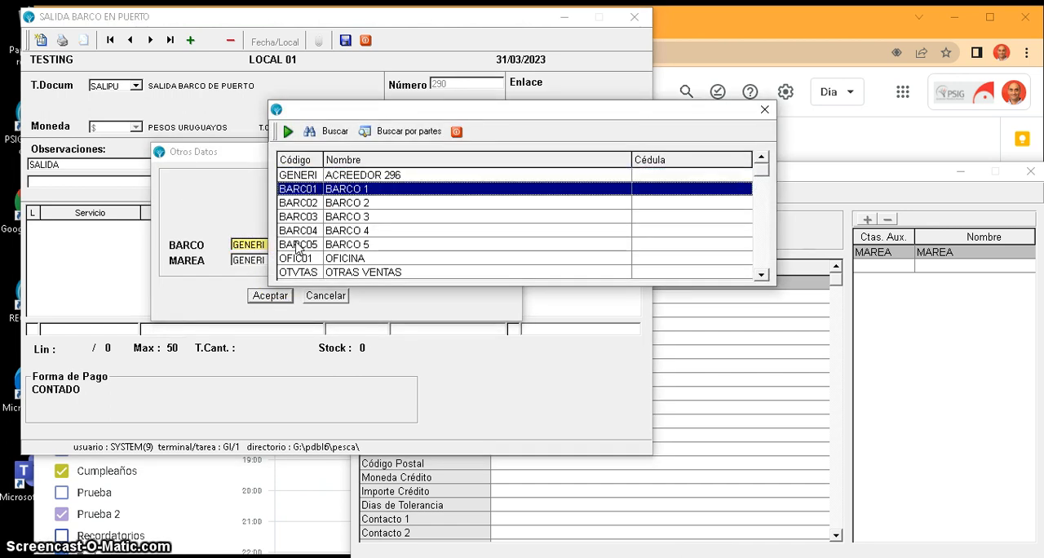
pyautogui.press('Escape')
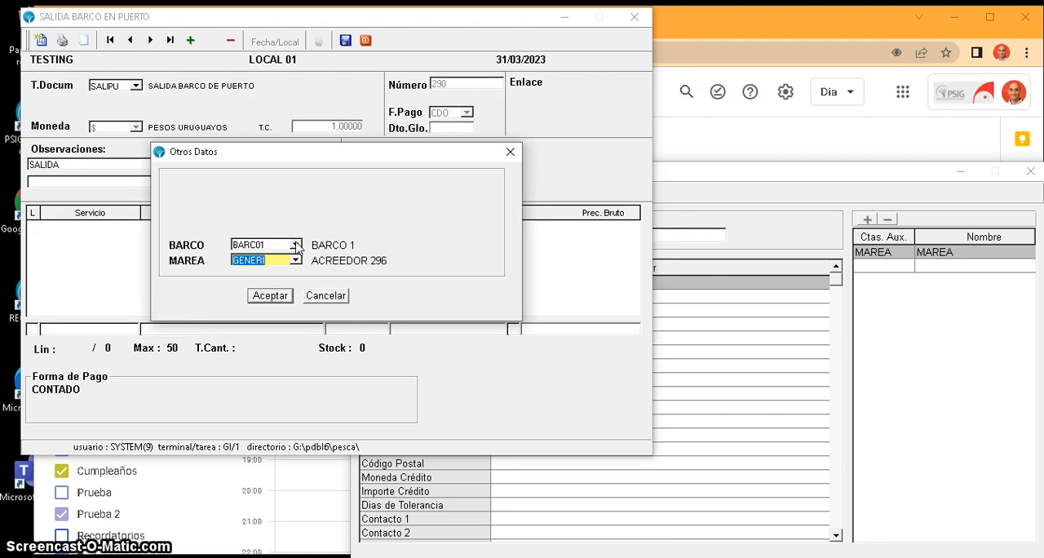
# - Assign marea 230110 (BARCO 01 MAREA 10 2023) to the departure document and accept the additional data
pyautogui.press('F4')
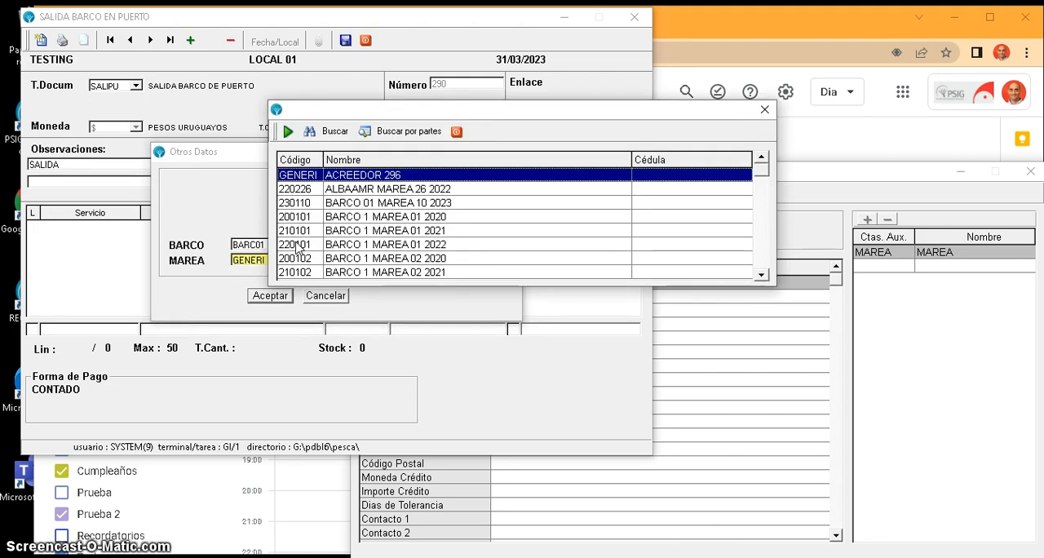
pyautogui.press('Down')
pyautogui.press('Down')
pyautogui.press('Down')
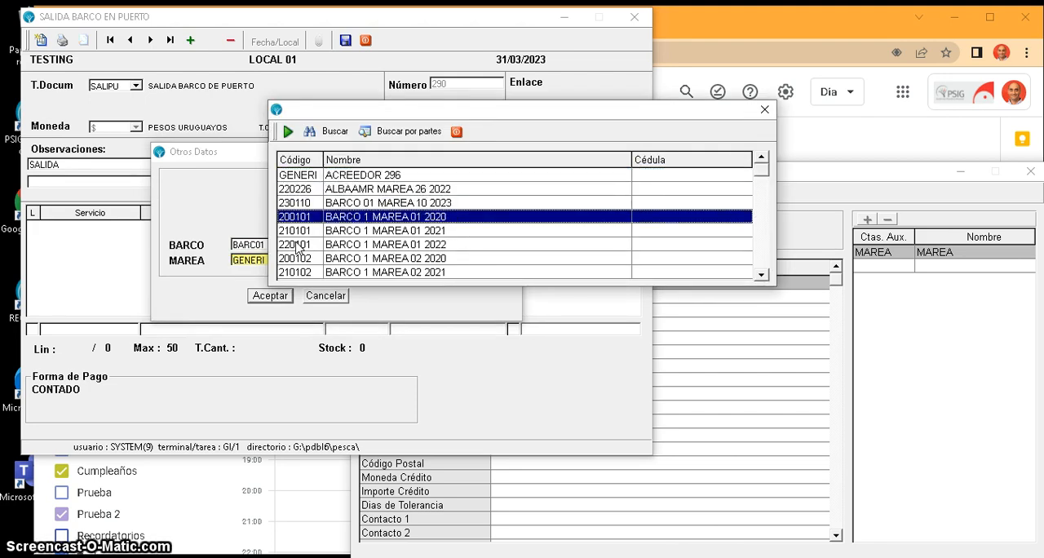
pyautogui.press('Up')
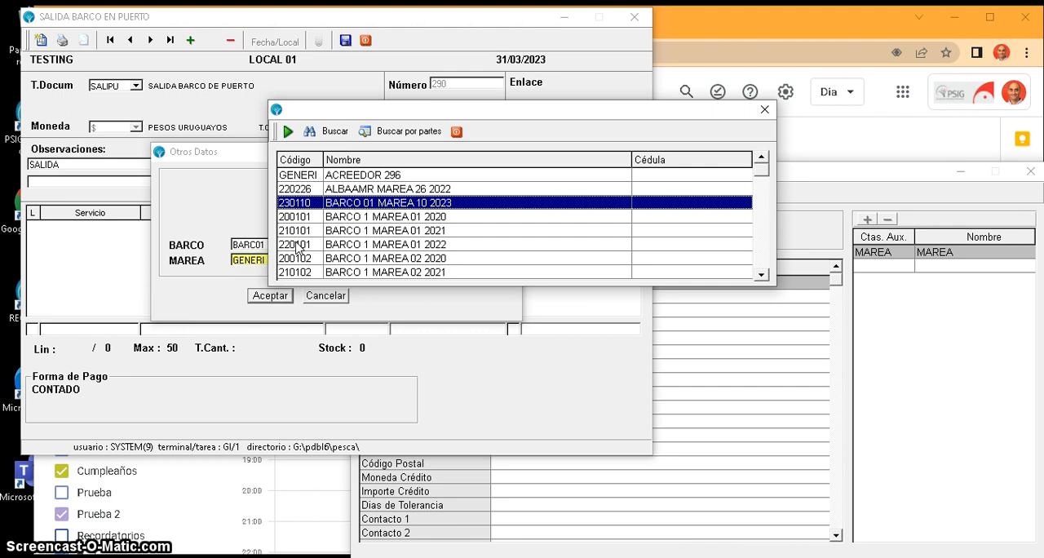
pyautogui.press('Return')
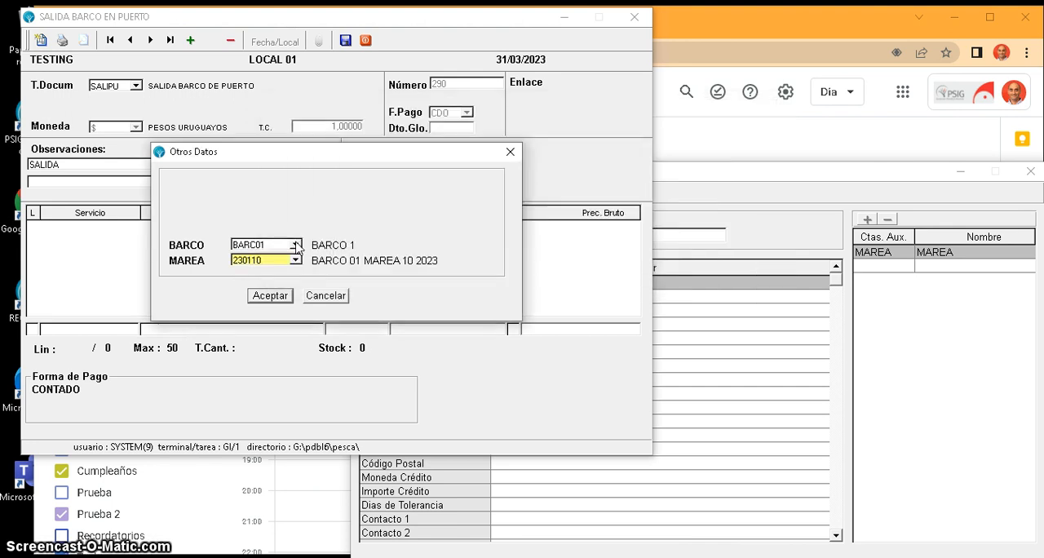
pyautogui.press('Return')
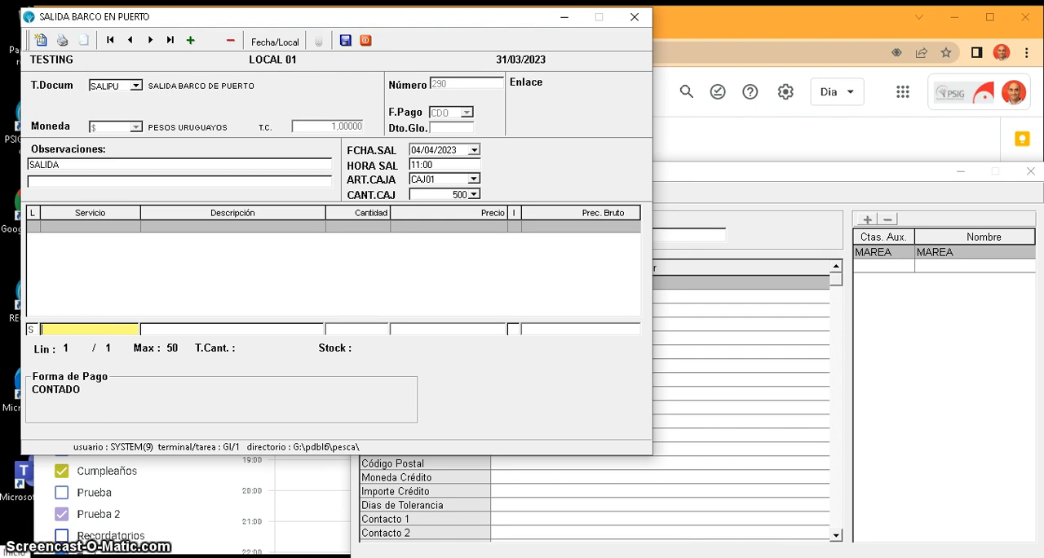
# - Search the crew list by code PAT and add crew member PAT003 as the first service line
pyautogui.doubleClick(110, 332)
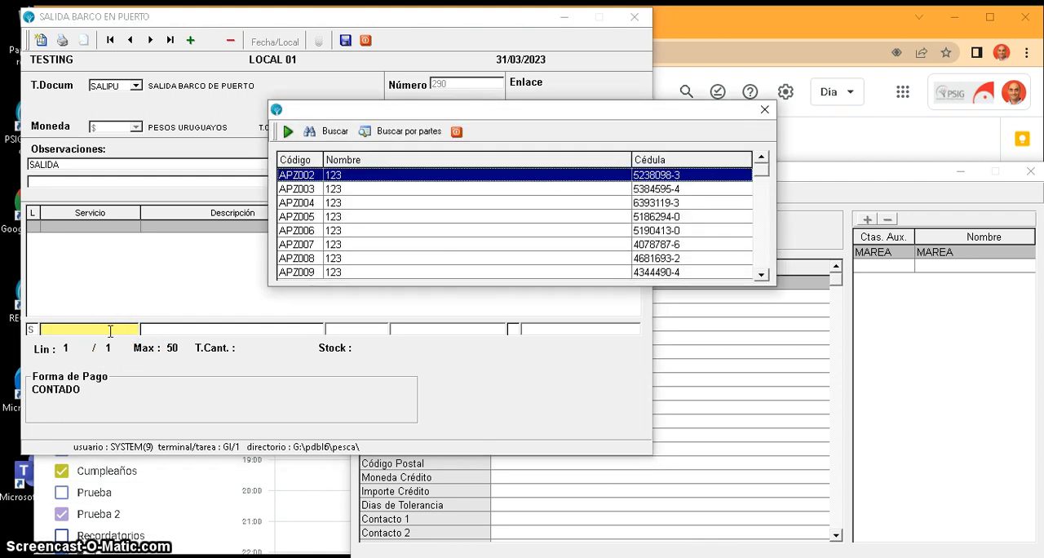
pyautogui.write('P')
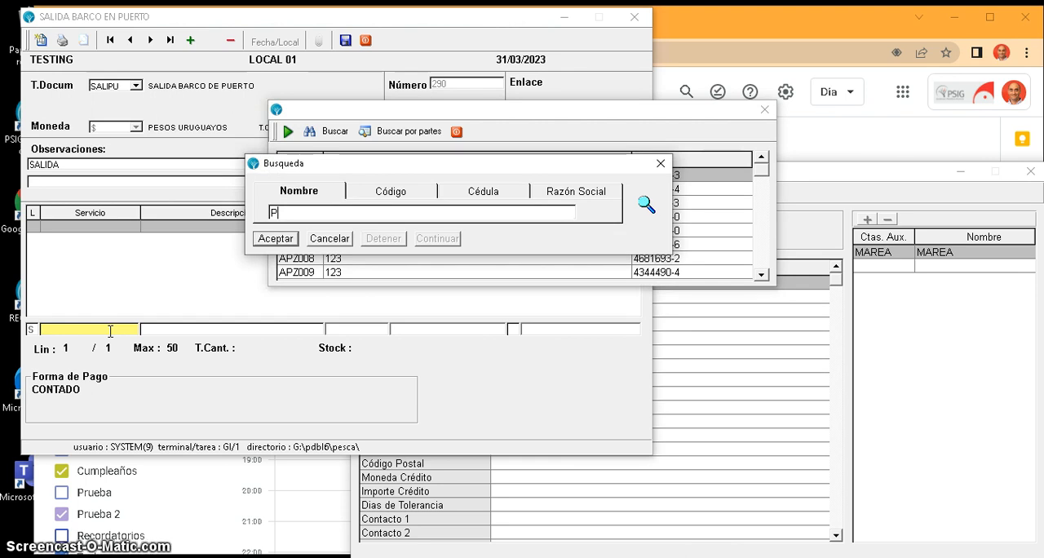
pyautogui.write('AT')
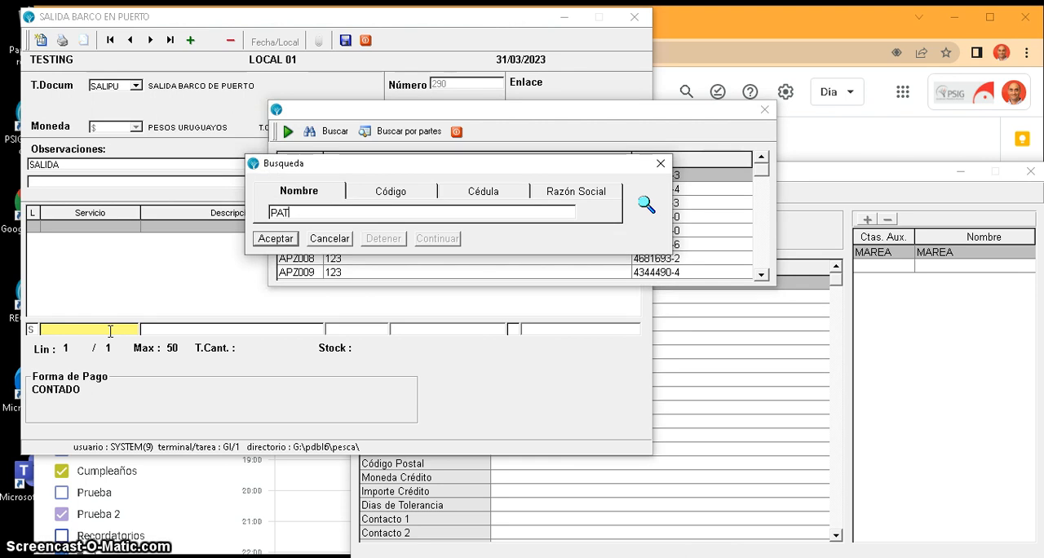
pyautogui.click(365, 199)
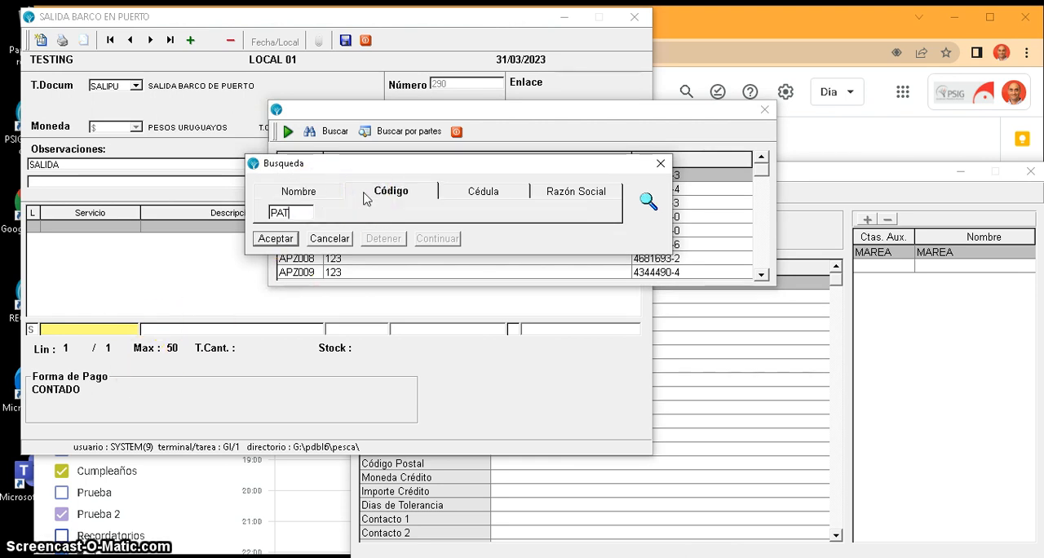
pyautogui.press('Return')
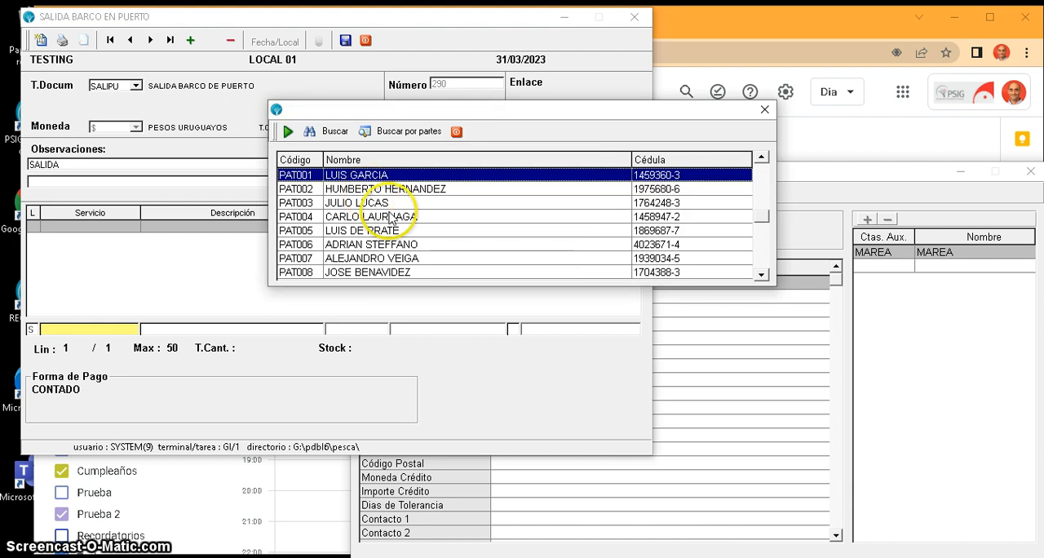
pyautogui.click(351, 206)
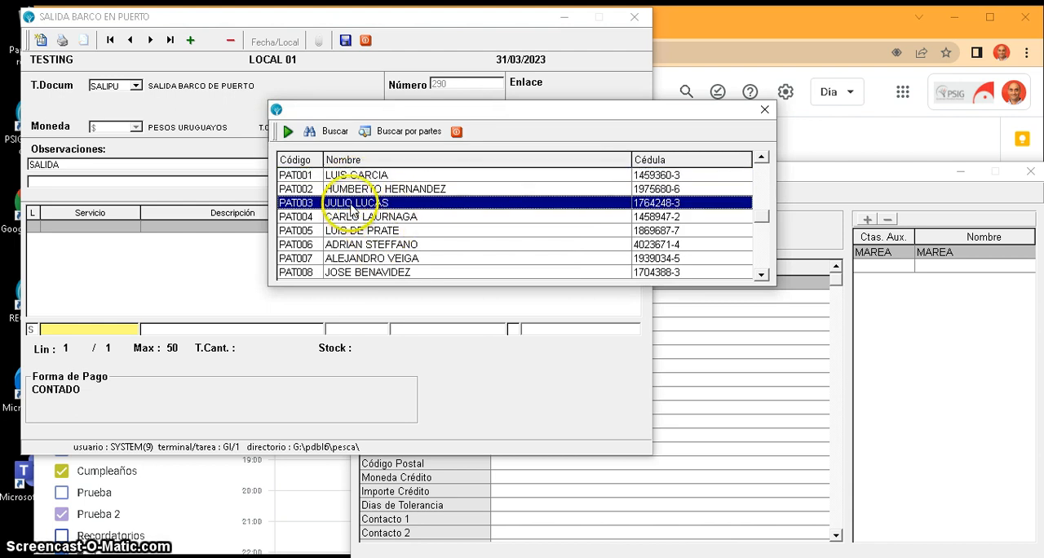
pyautogui.doubleClick(351, 206)
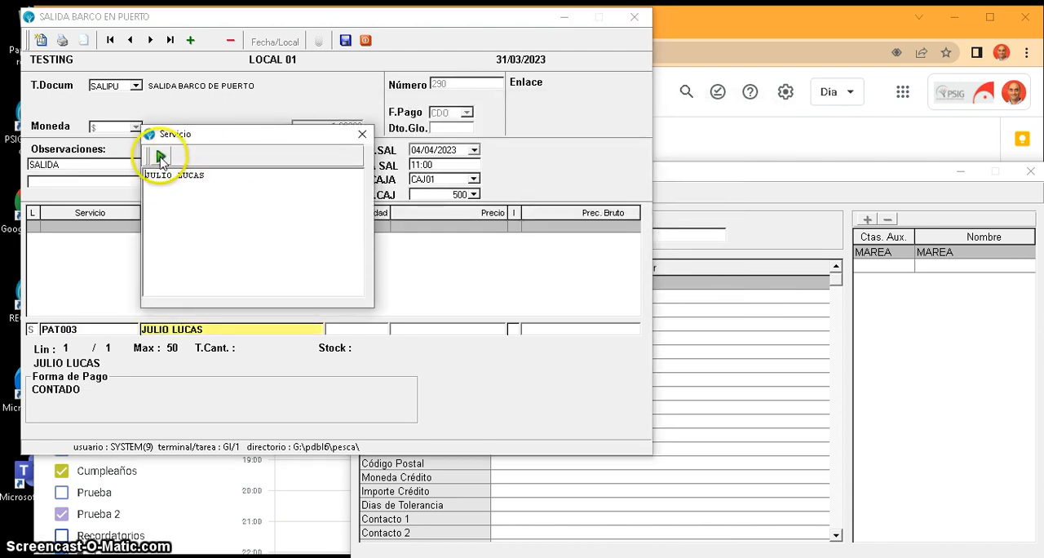
pyautogui.click(162, 155)
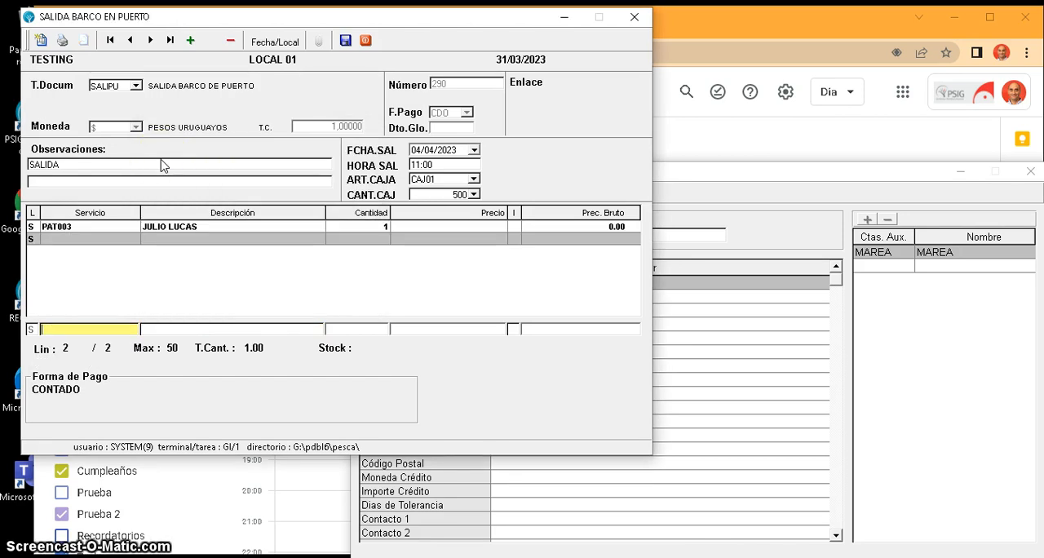
# - Search the crew list for MAQ and add crew member MAQ001 as the second service line
pyautogui.press('F2')
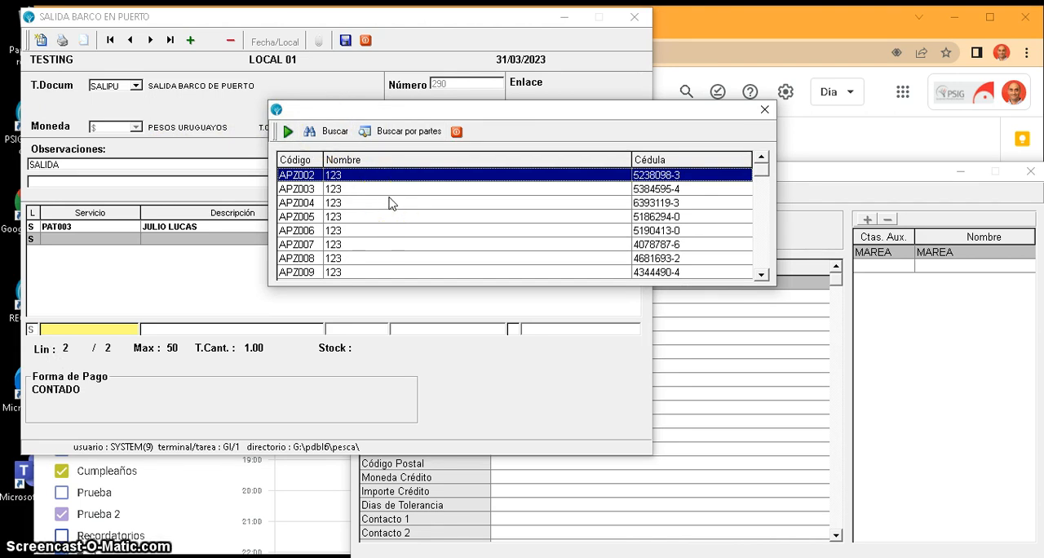
pyautogui.write('m')
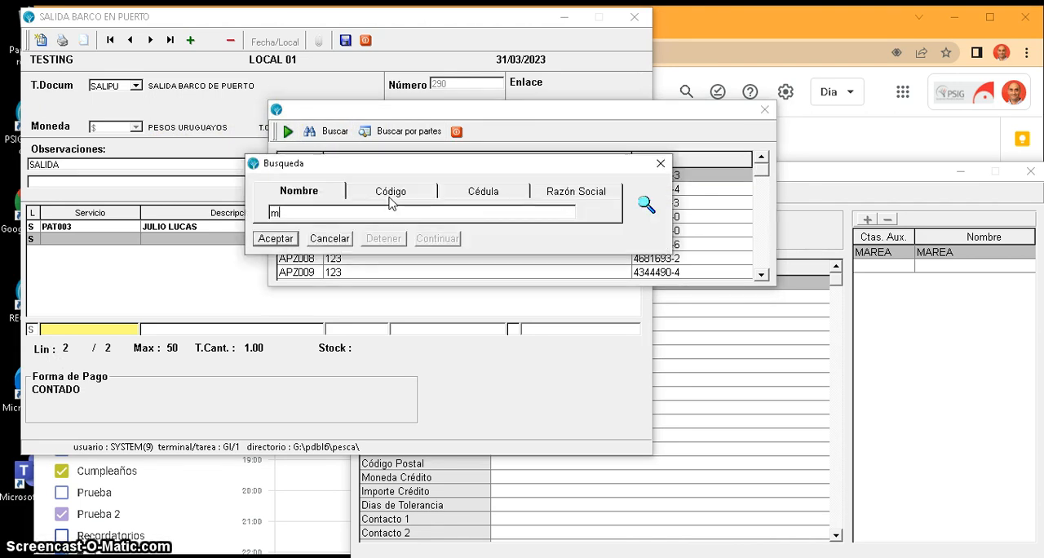
pyautogui.press('BackSpace')
pyautogui.write('MAQ')
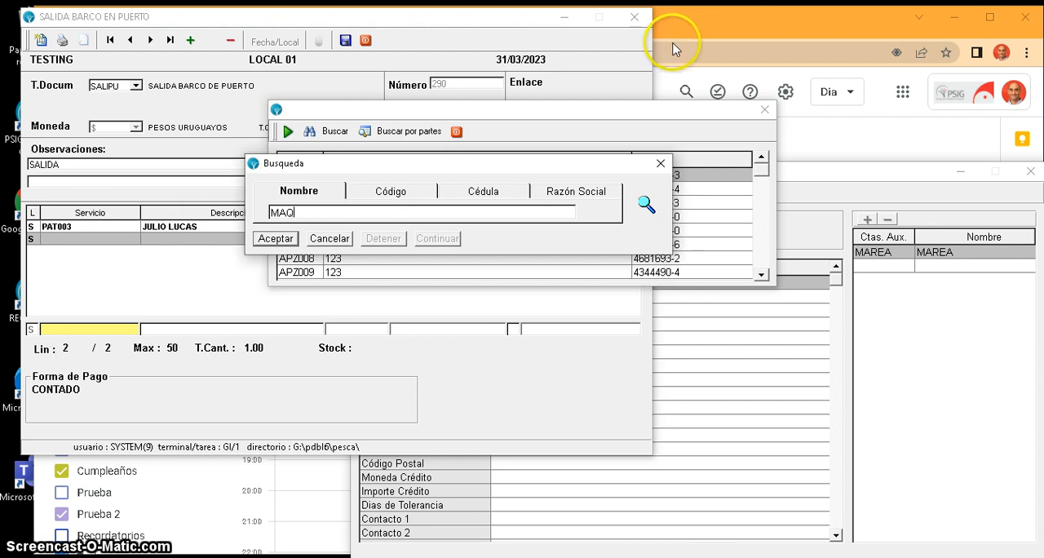
pyautogui.click(275, 238)
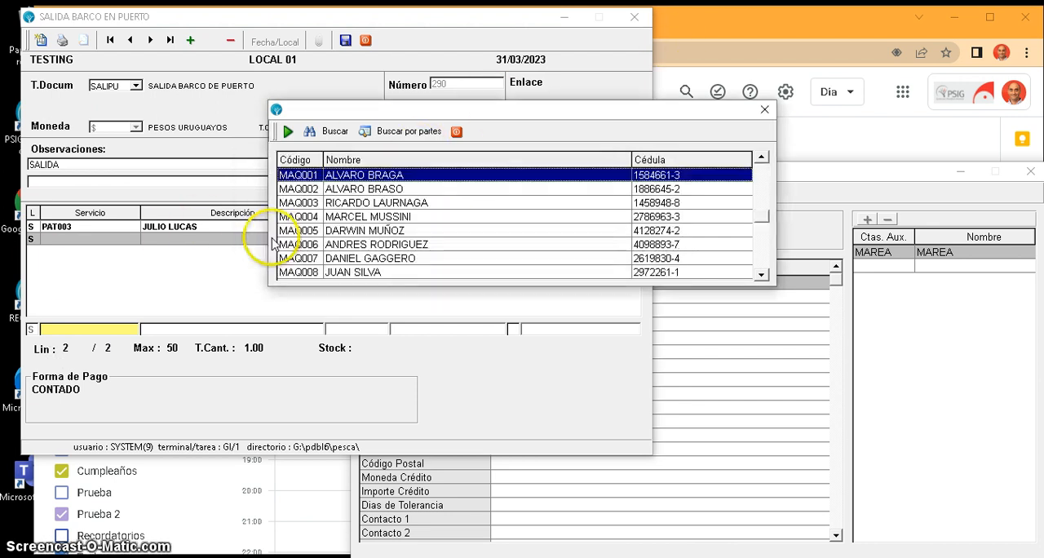
pyautogui.doubleClick(404, 176)
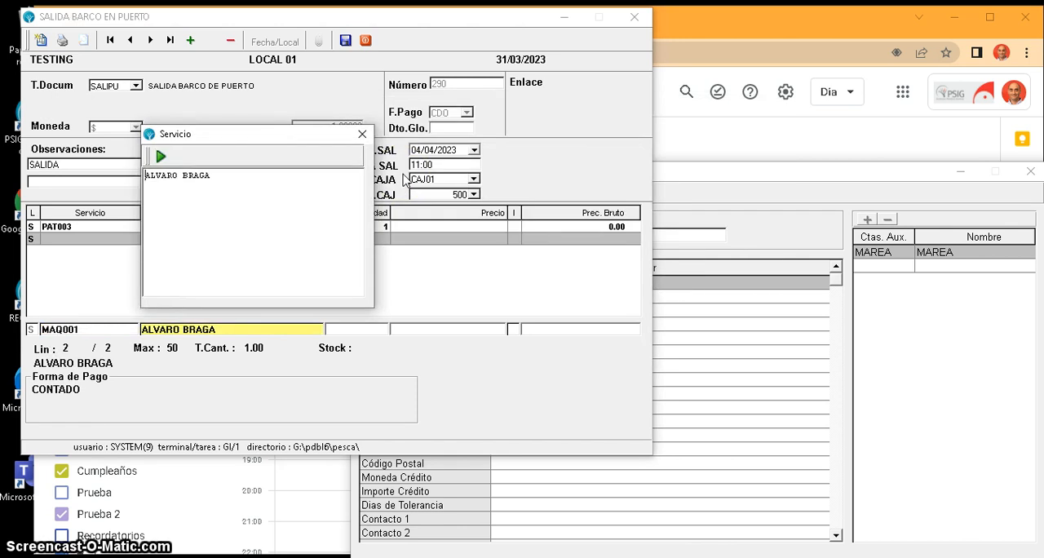
pyautogui.click(161, 157)
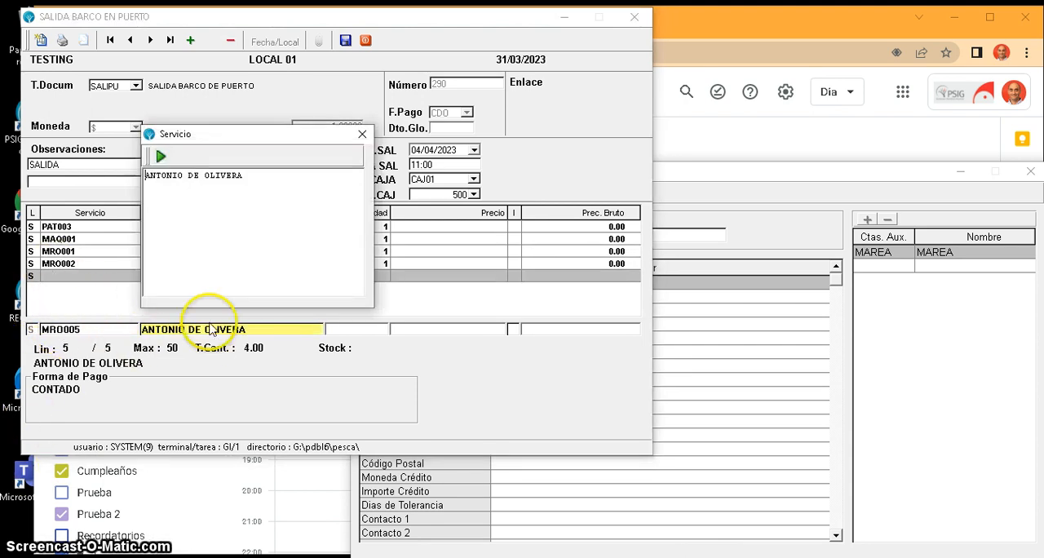
# - Append "- COCINERO" to the description of crew member MRO005 and accept the line
pyautogui.click(248, 177)
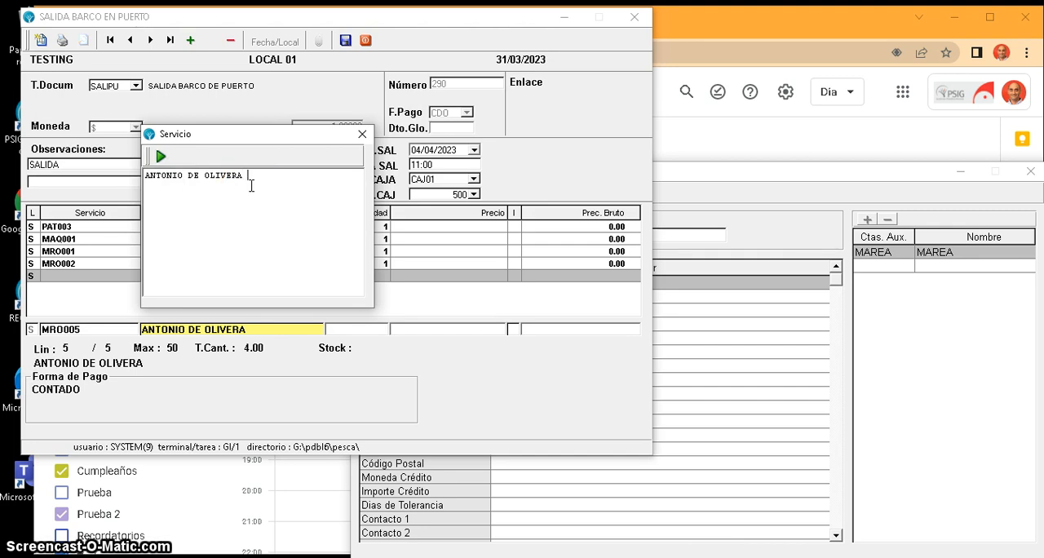
pyautogui.write('- ')
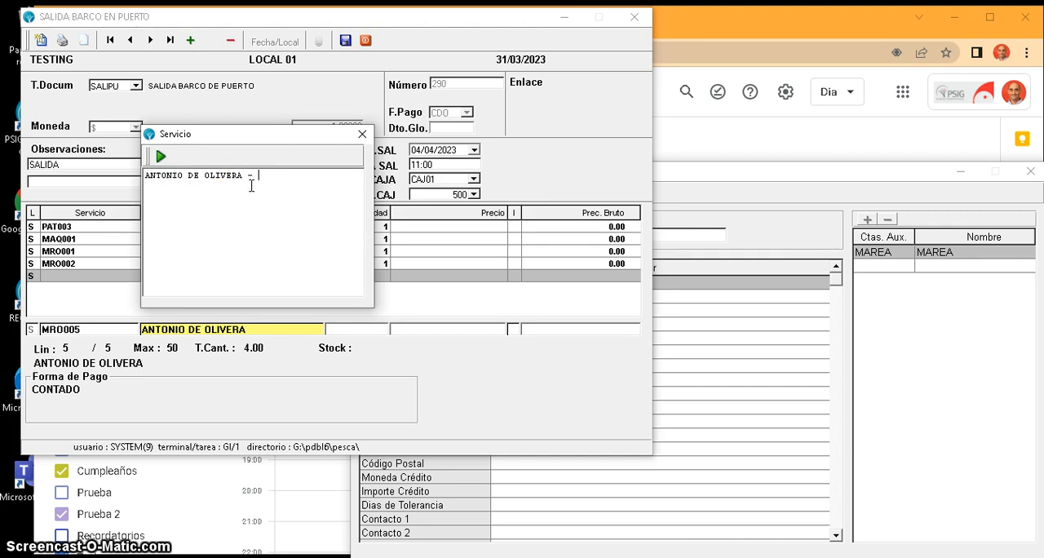
pyautogui.write('cOCINE')
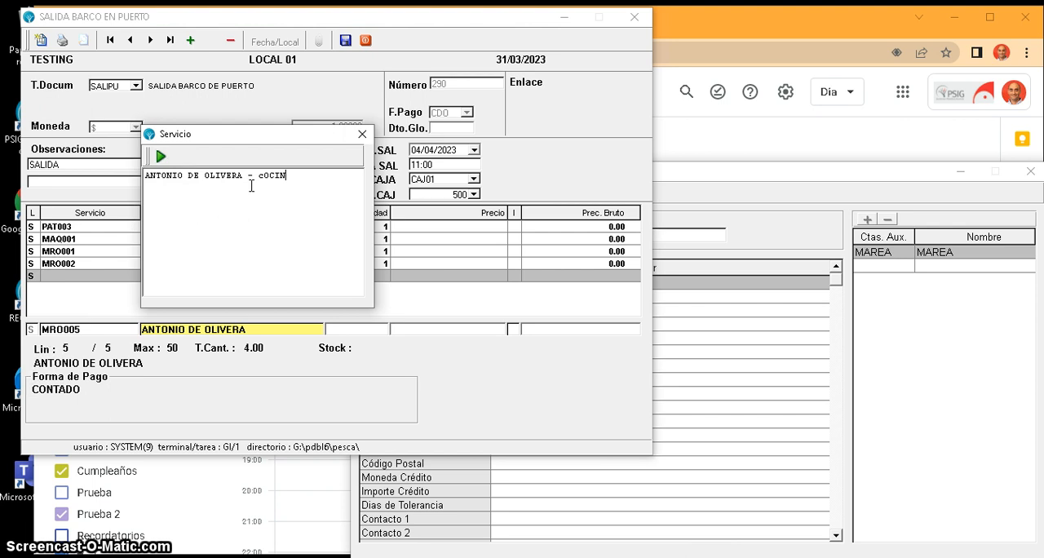
pyautogui.press('BackSpace')
pyautogui.press('BackSpace')
pyautogui.press('BackSpace')
pyautogui.press('BackSpace')
pyautogui.press('BackSpace')
pyautogui.press('BackSpace')
pyautogui.write('COCINERO')
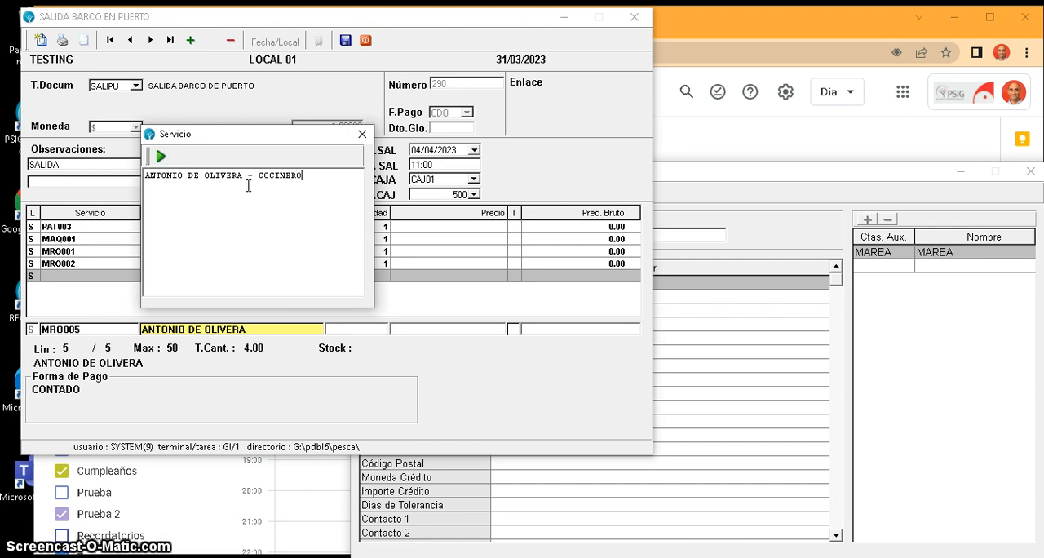
pyautogui.click(161, 157)
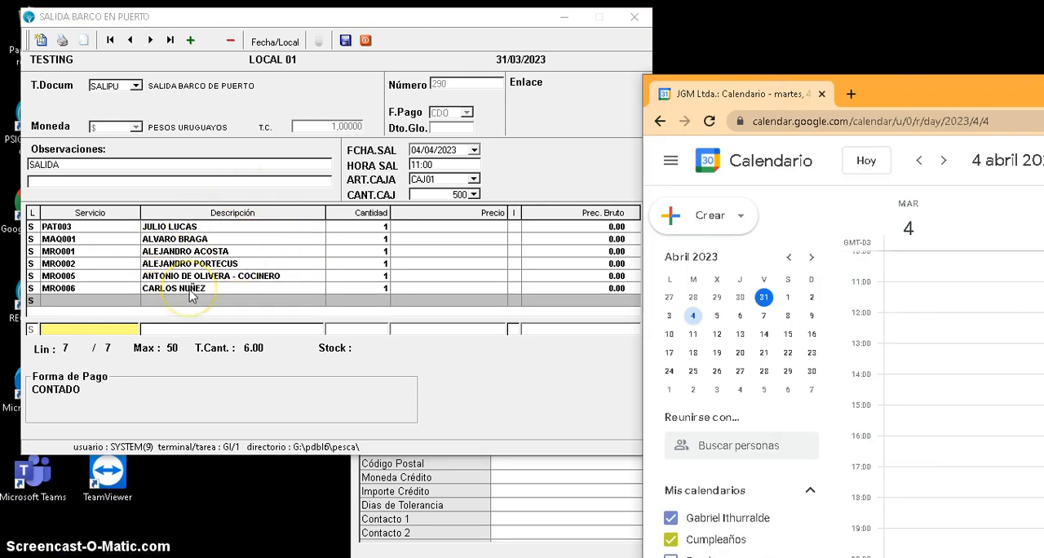
# - Save the vessel departure document, confirm recording the transaction, and continue with the Google account sign-in for the calendar
pyautogui.click(346, 42)
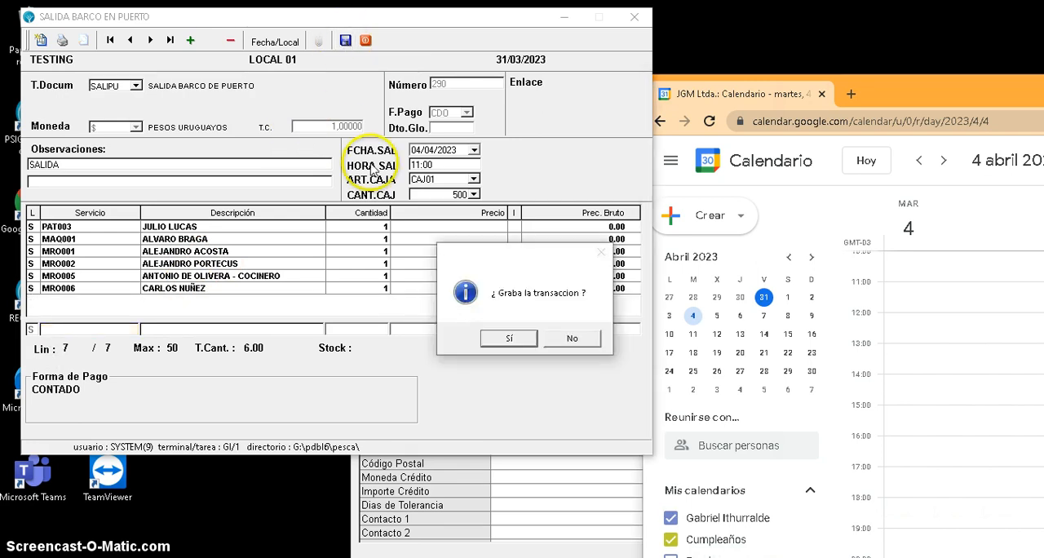
pyautogui.click(506, 340)
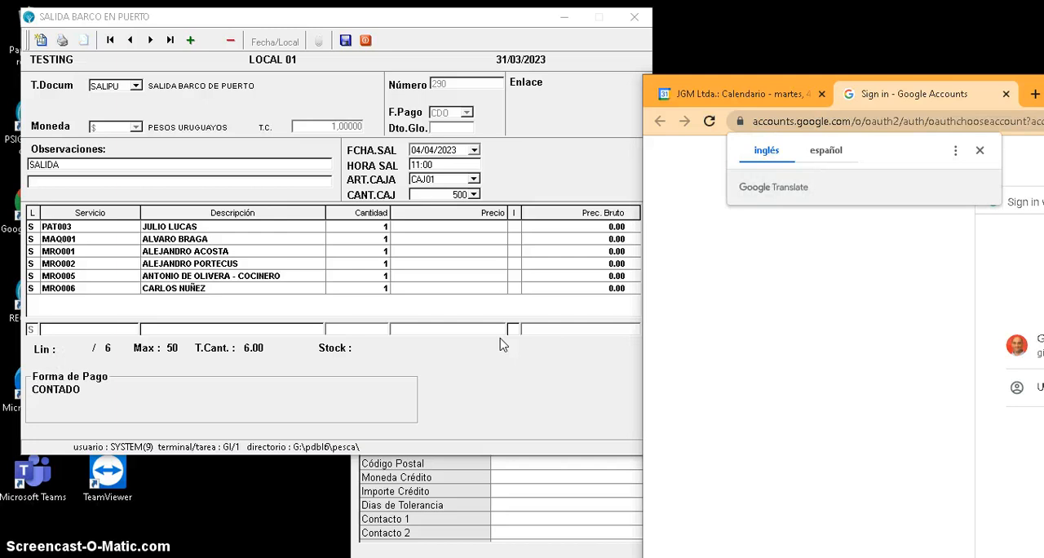
pyautogui.click(693, 305)
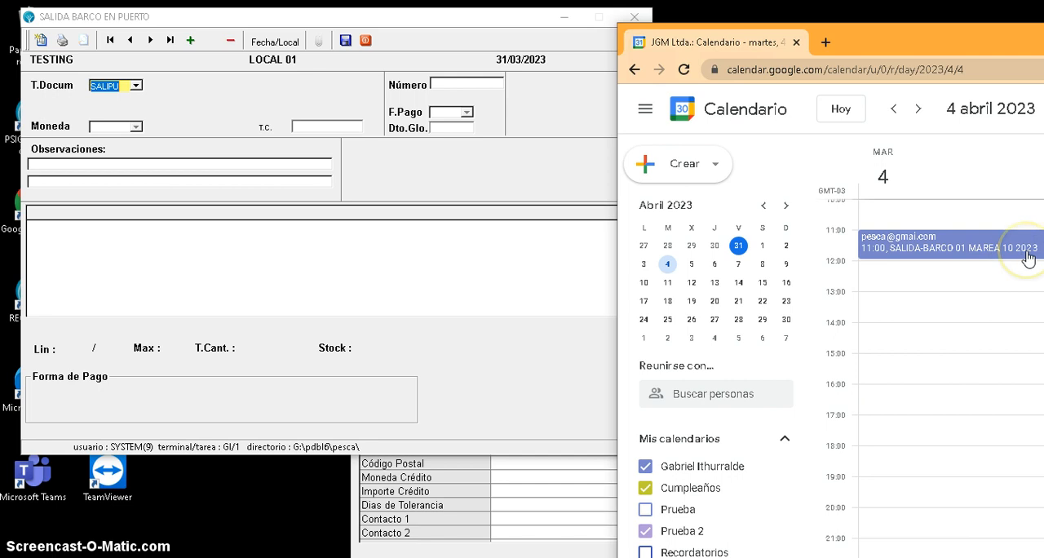
# - Link the BAJPUE port unloading document to the SALIPU departure of BARCO 1, marea 10, dated 31/03/2023
pyautogui.click(181, 41)
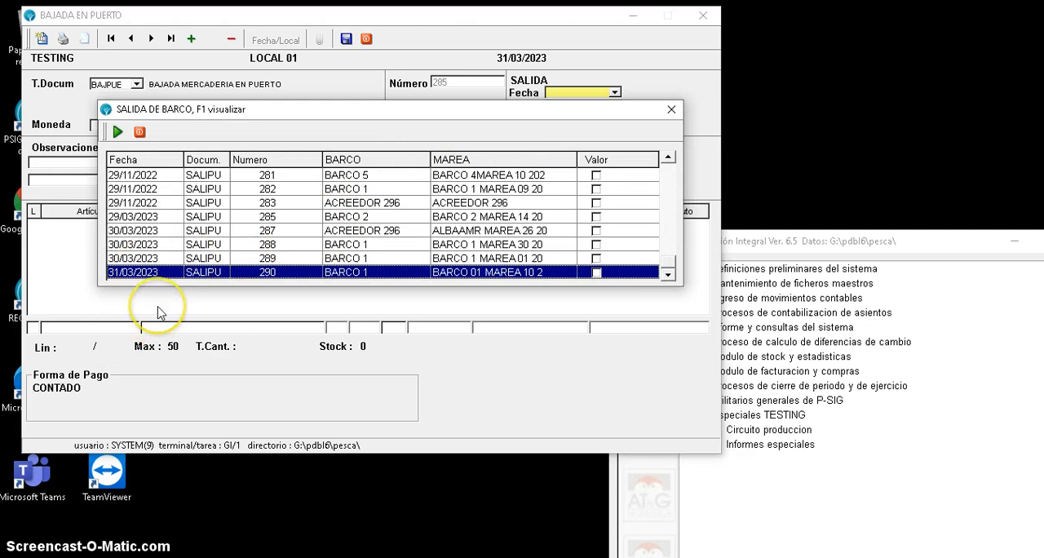
pyautogui.click(375, 274)
pyautogui.click(117, 133)
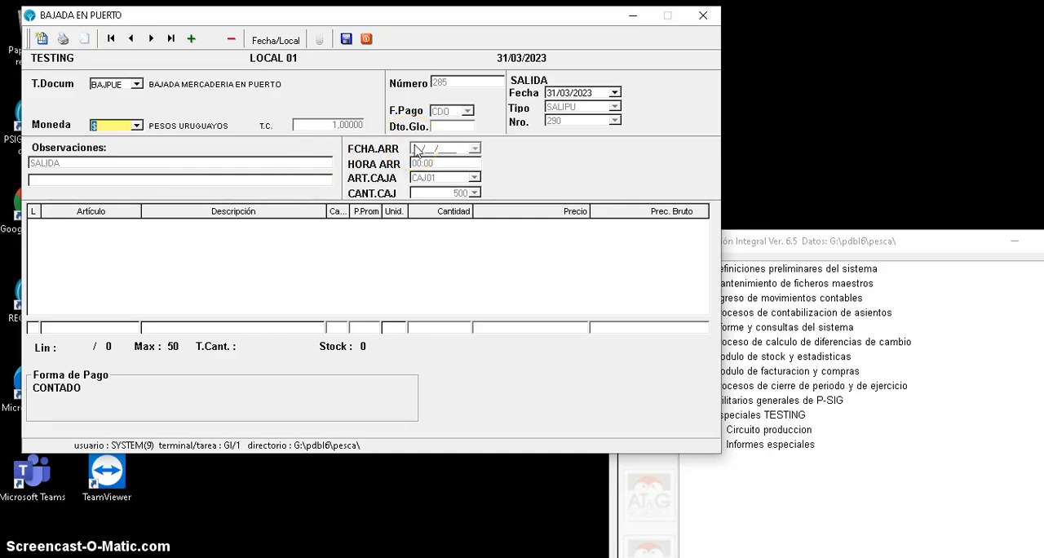
# - Set the arrival date to 01/04/2023 and the arrival time to 12:00, accepting box article CAJ01 with quantity 500
pyautogui.press('Tab')
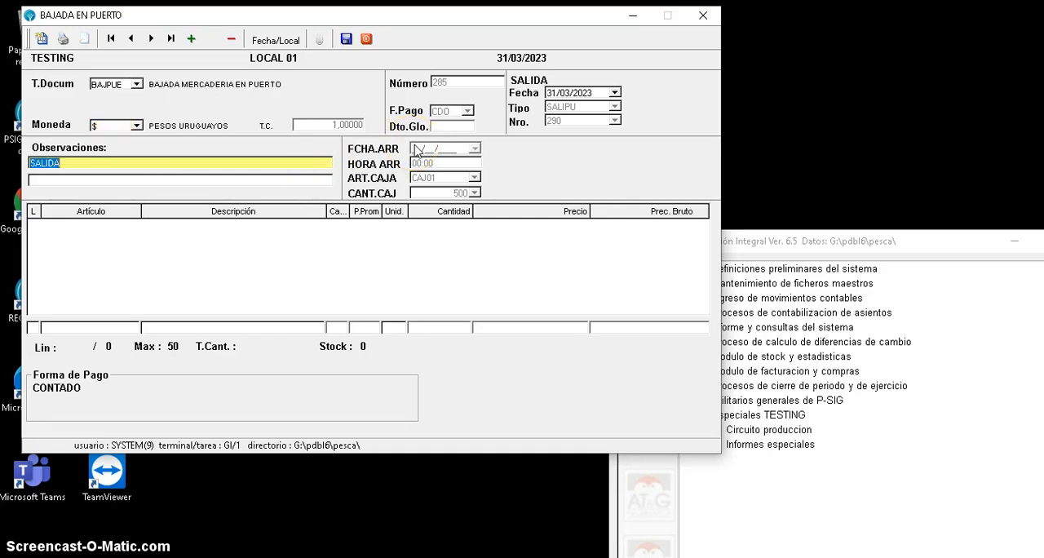
pyautogui.press('Tab')
pyautogui.press('Tab')
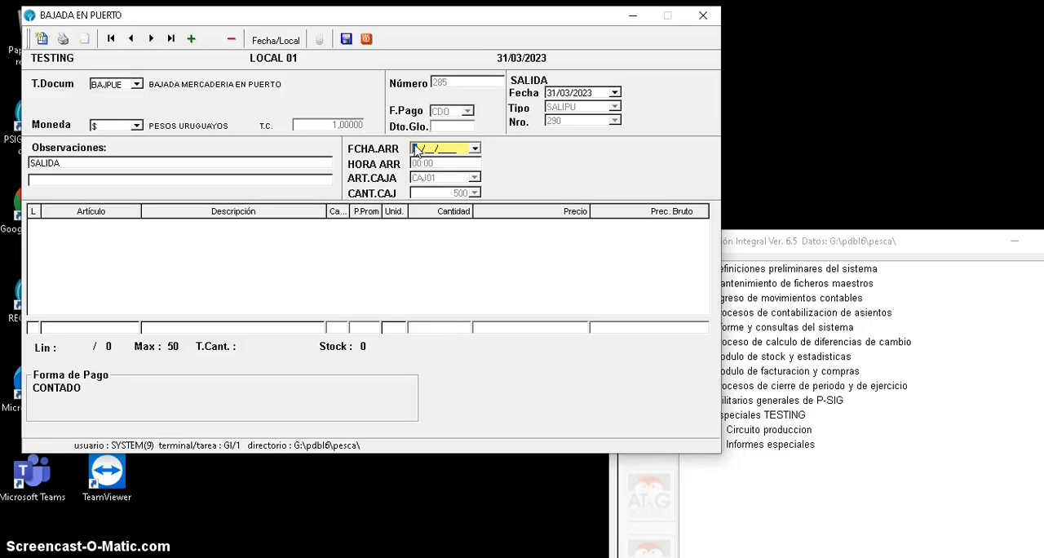
pyautogui.write('01/04/2023')
pyautogui.press('Return')
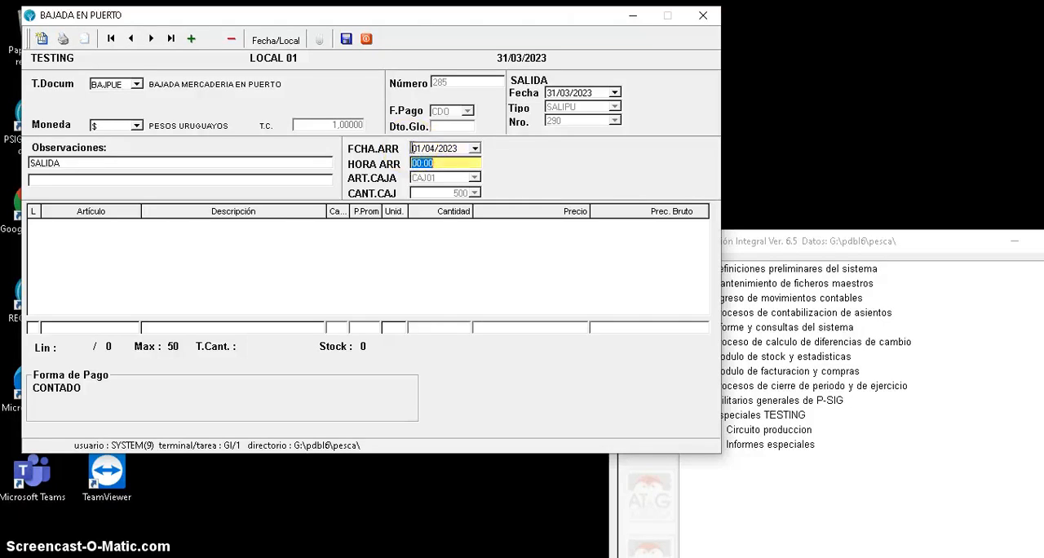
pyautogui.write('1200')
pyautogui.press('Return')
pyautogui.press('Return')
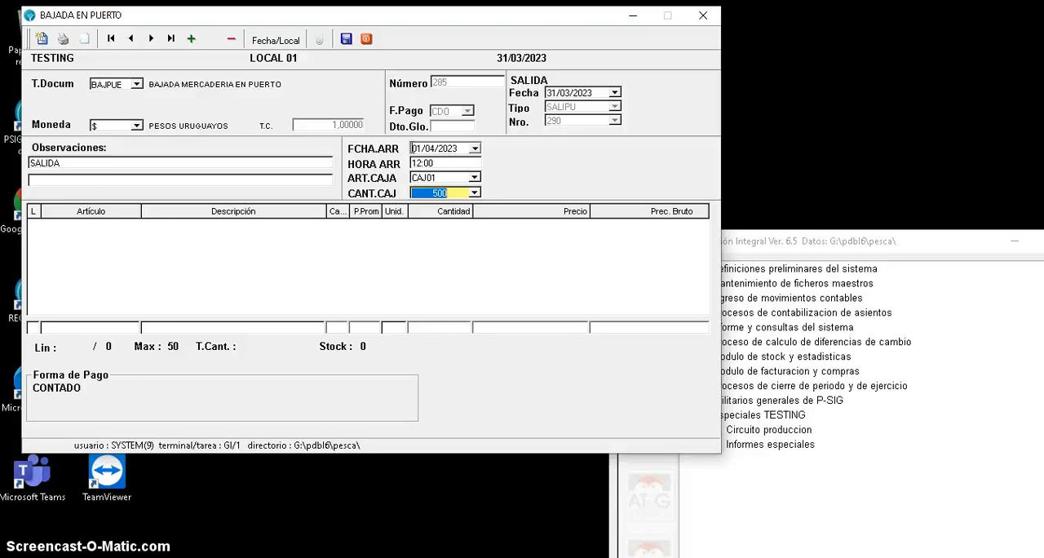
pyautogui.press('Return')
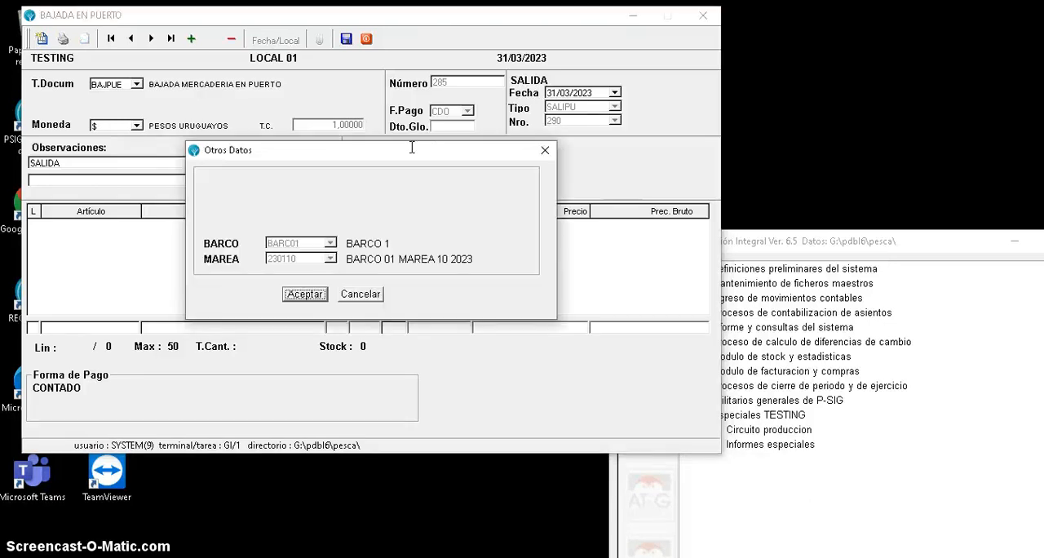
# - Accept the BARCO 1 and marea 230110 data, and choose article FR0101 PESC. CALADA FR. from family 0102 for the second line
pyautogui.click(304, 294)
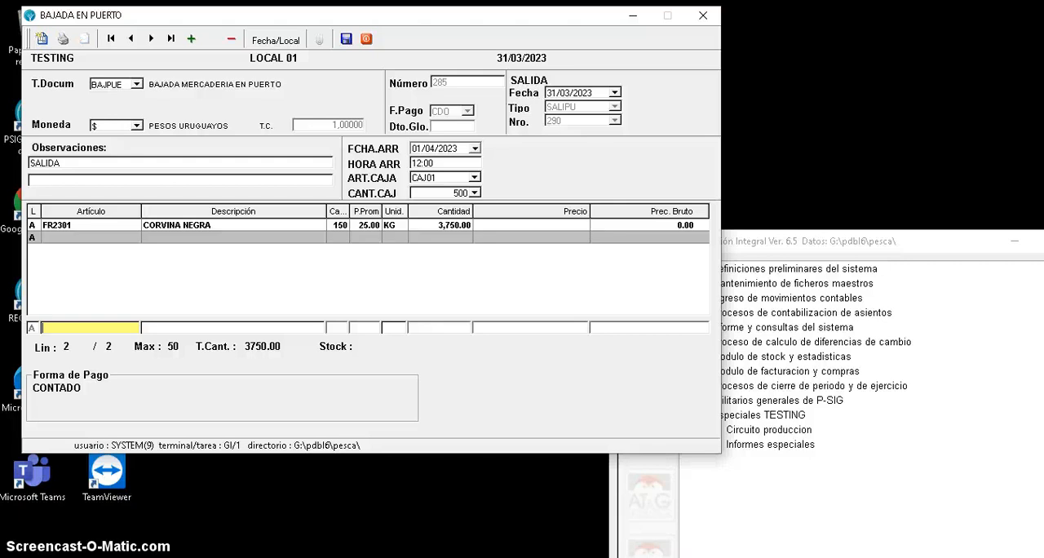
pyautogui.press('F1')
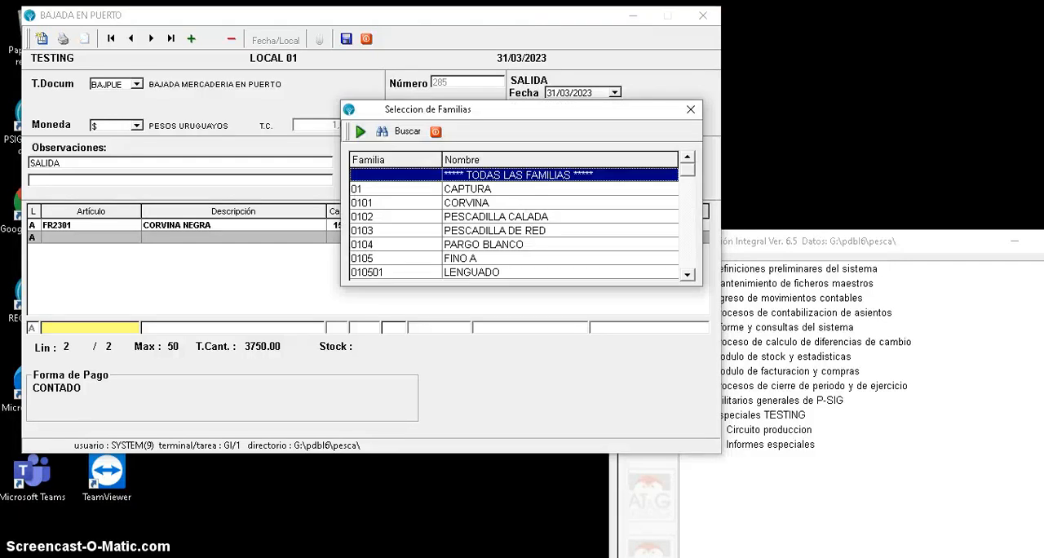
pyautogui.click(495, 231)
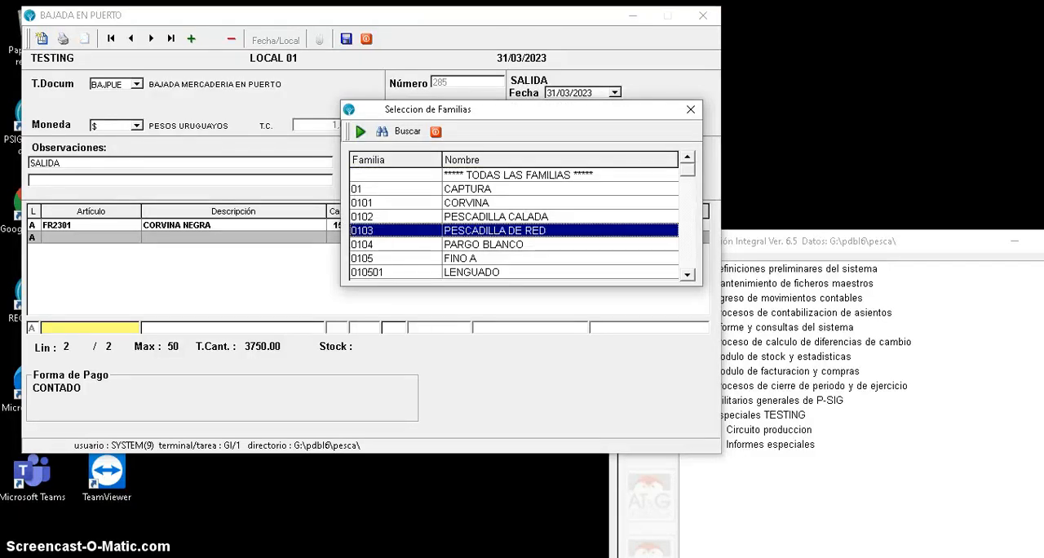
pyautogui.click(495, 217)
pyautogui.press('Return')
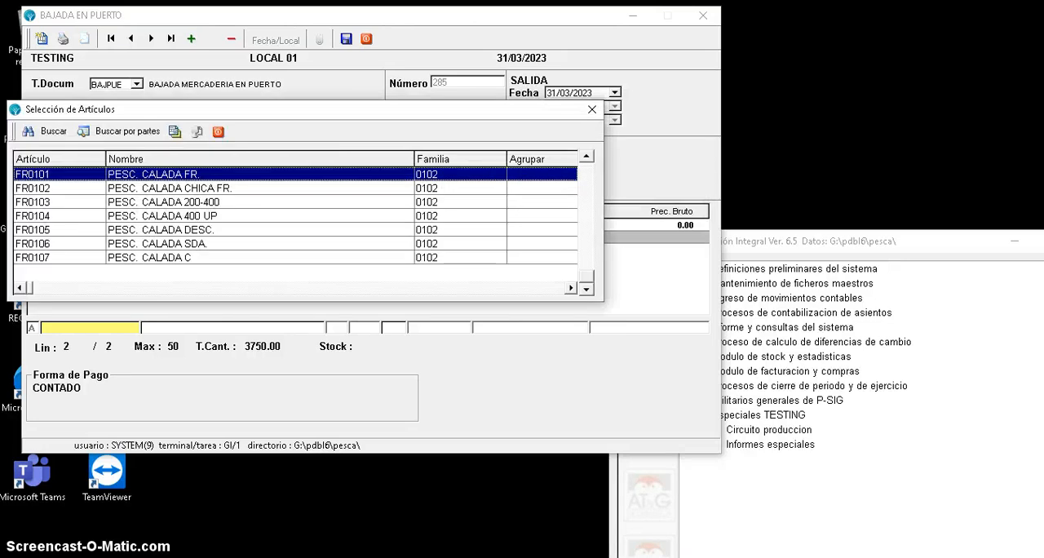
pyautogui.click(296, 202)
pyautogui.click(295, 216)
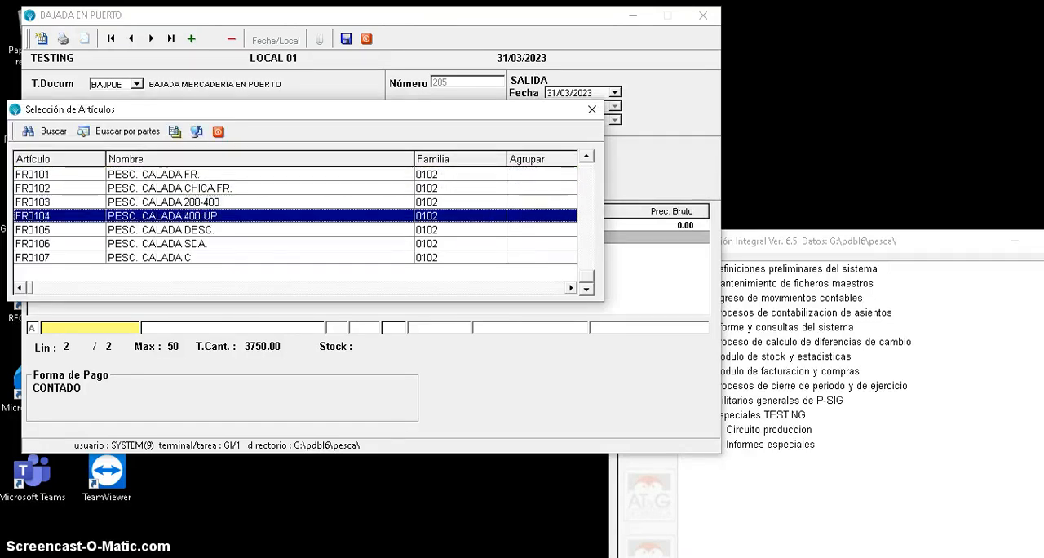
pyautogui.press('Up')
pyautogui.press('Up')
pyautogui.press('Up')
pyautogui.press('Return')
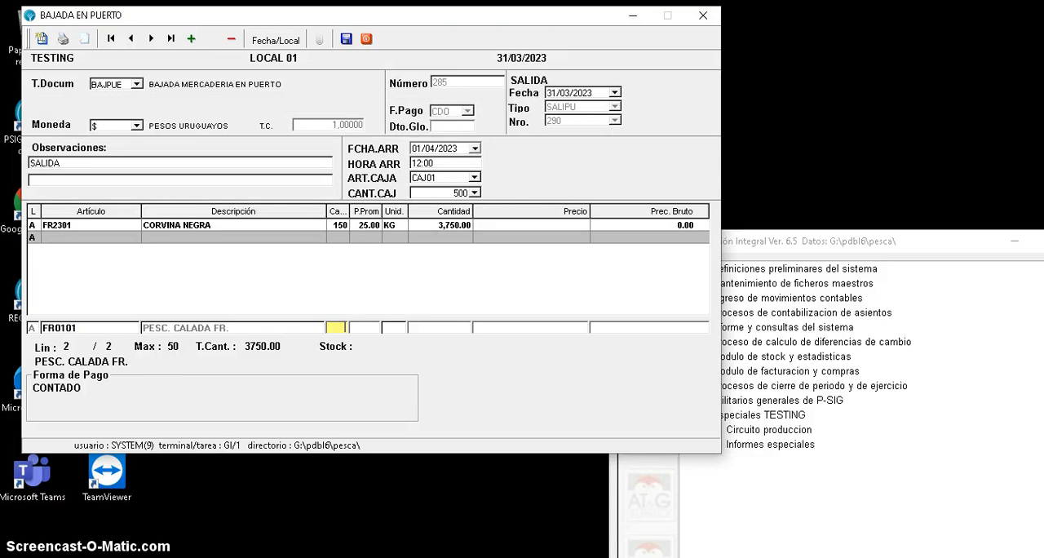
# - Set the number of boxes on the PESC. CALADA FR. line to 200
pyautogui.write('200')
pyautogui.press('Return')
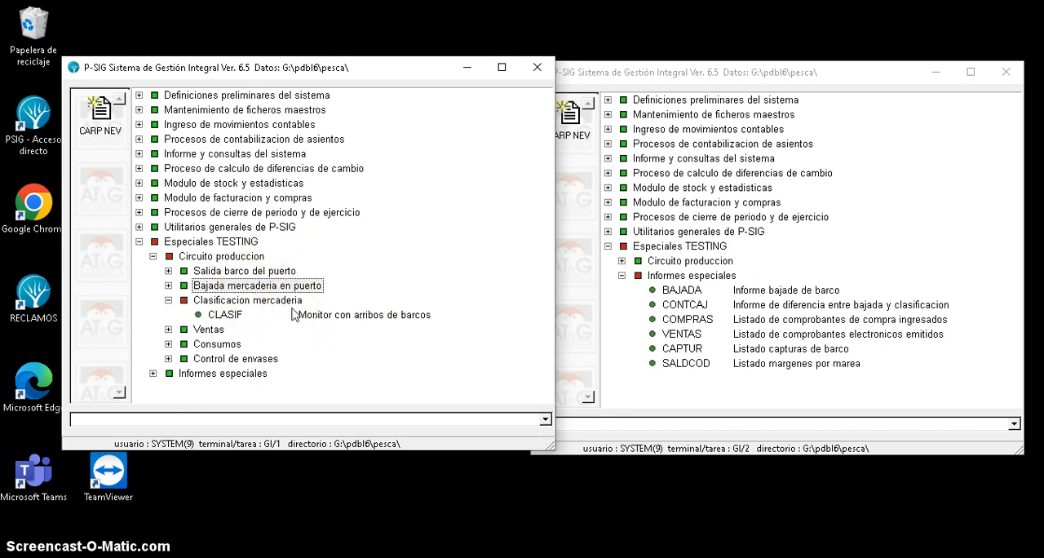
# - Open the BAJADA vessel unloading report and set its start date to 01/01/2022
pyautogui.doubleClick(806, 295)
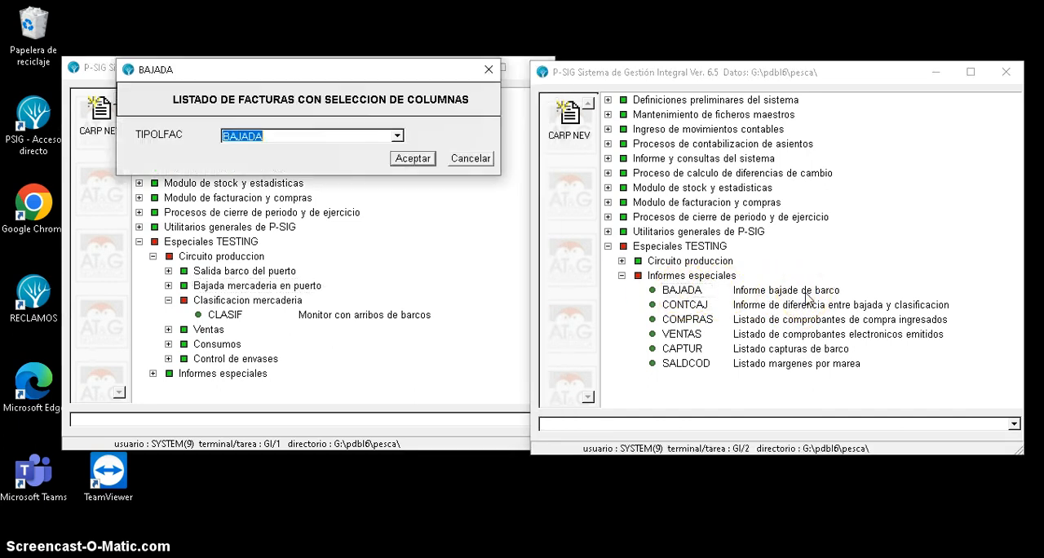
pyautogui.click(417, 159)
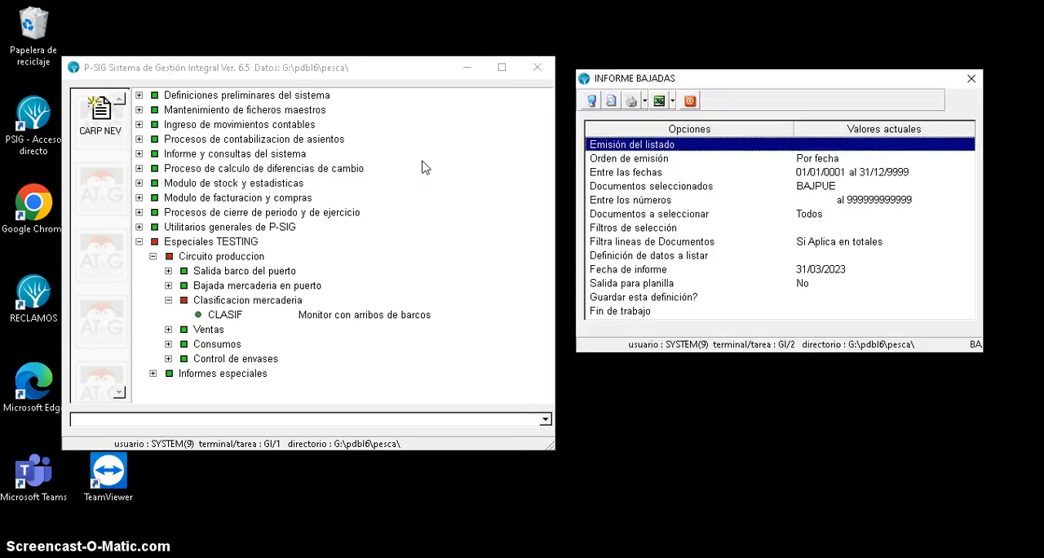
pyautogui.doubleClick(676, 172)
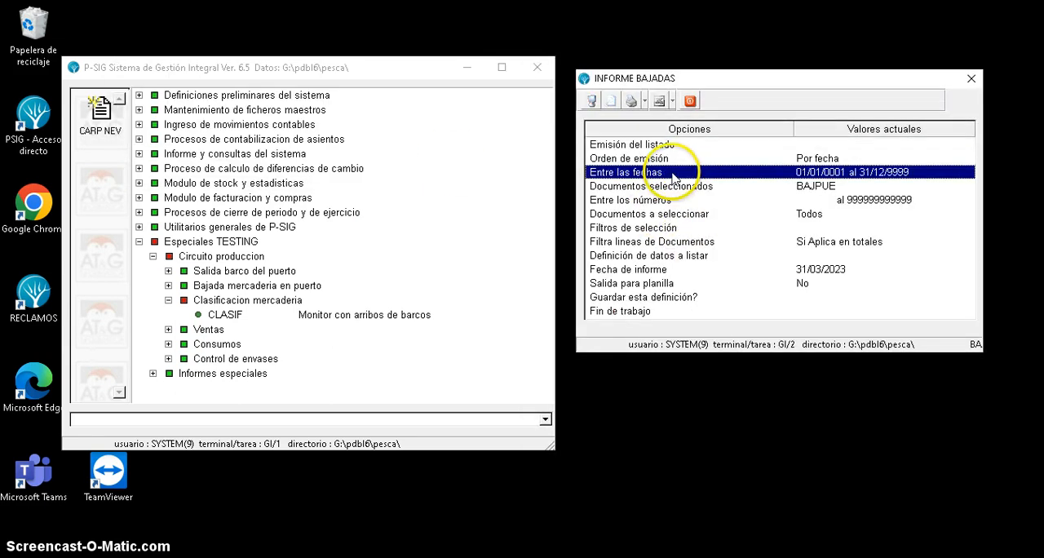
pyautogui.click(356, 296)
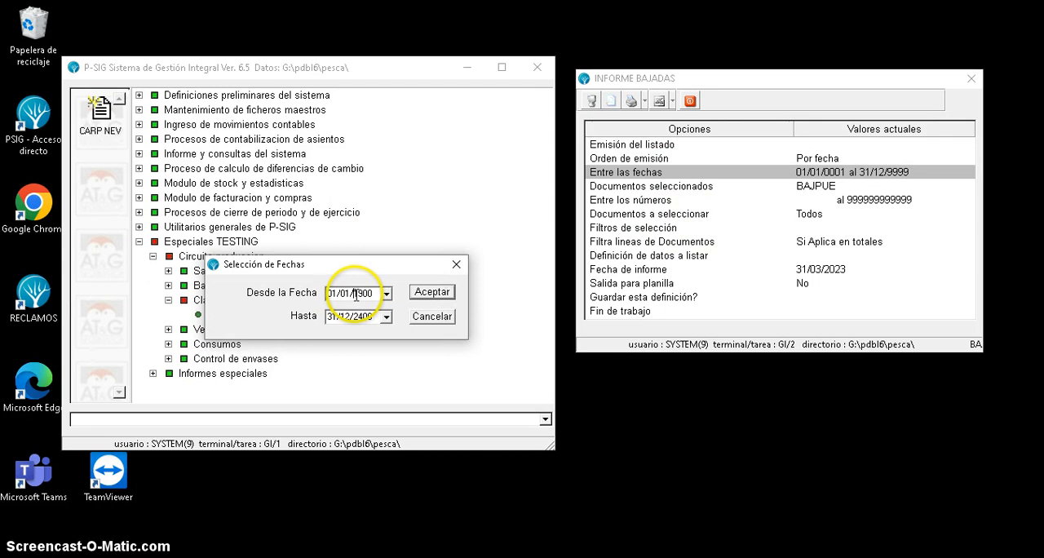
pyautogui.moveTo(357, 296); pyautogui.dragTo(374, 296)
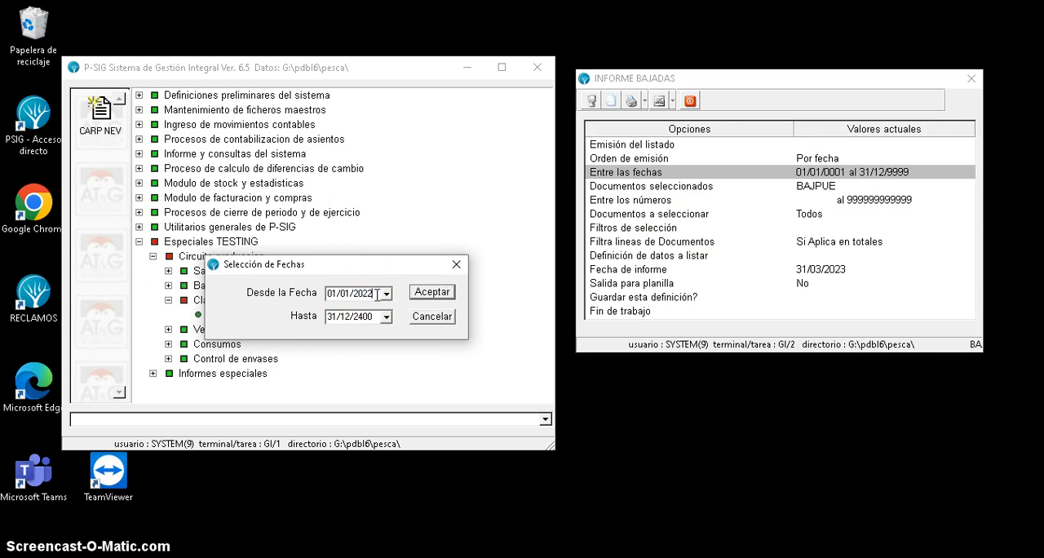
pyautogui.click(429, 292)
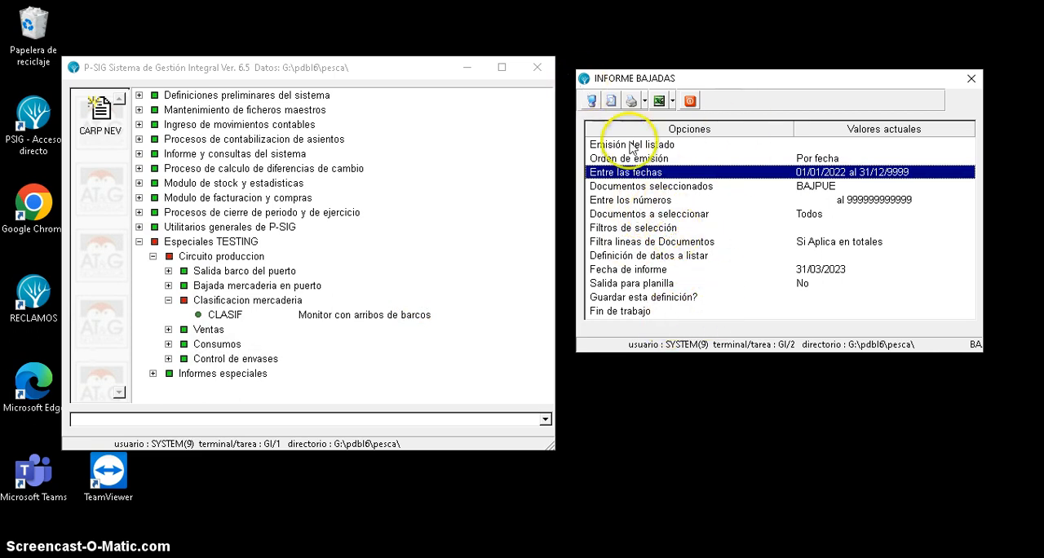
# - Display the unloading report on screen, maximized, and check the latest BAJPUE entries on its final page
pyautogui.click(593, 100)
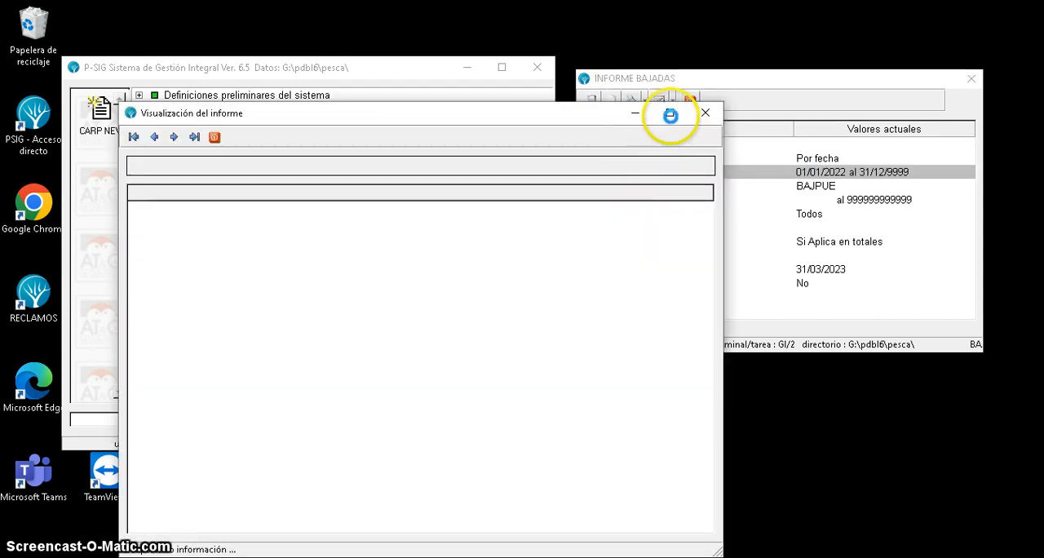
pyautogui.click(670, 114)
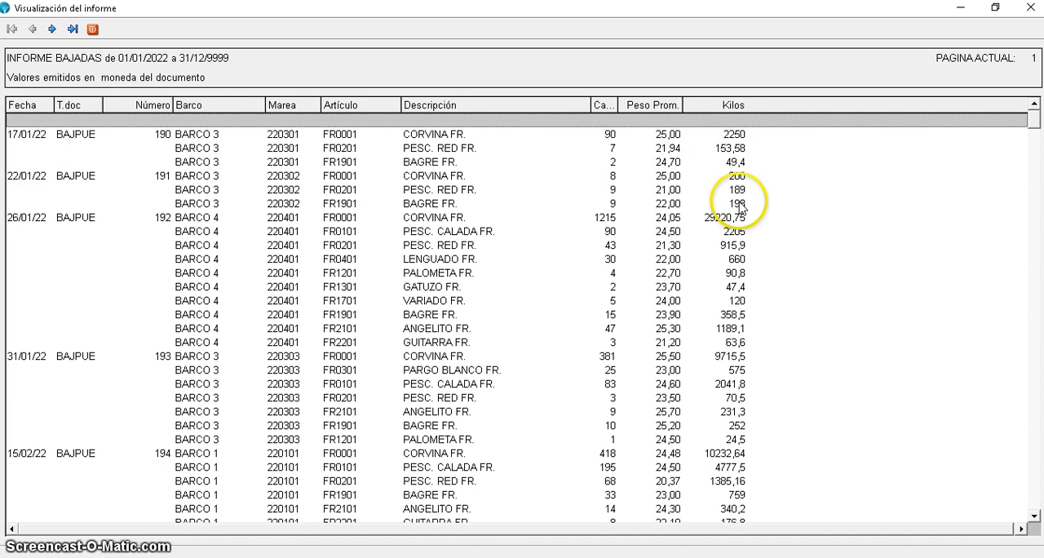
pyautogui.click(72, 29)
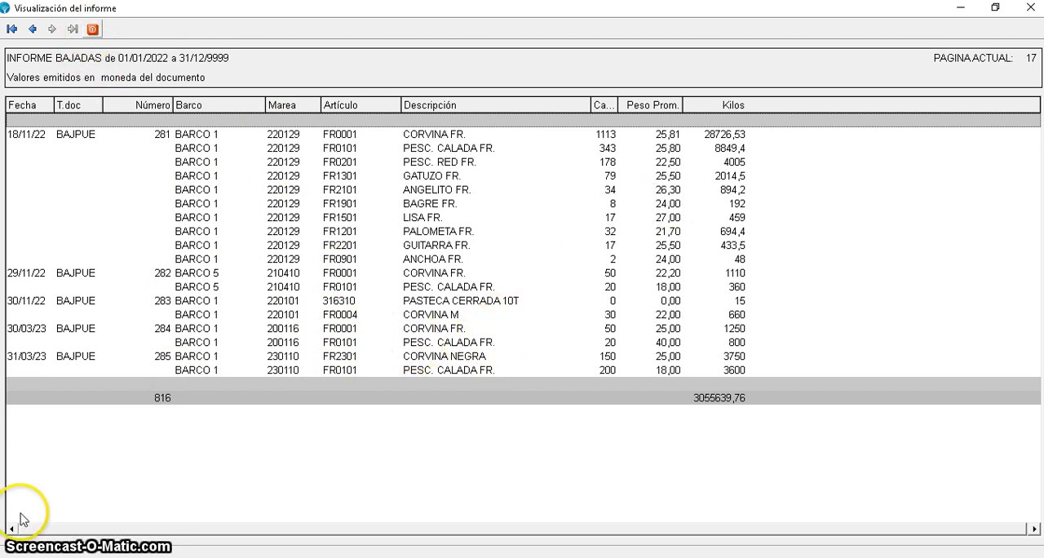
pyautogui.click(90, 557)
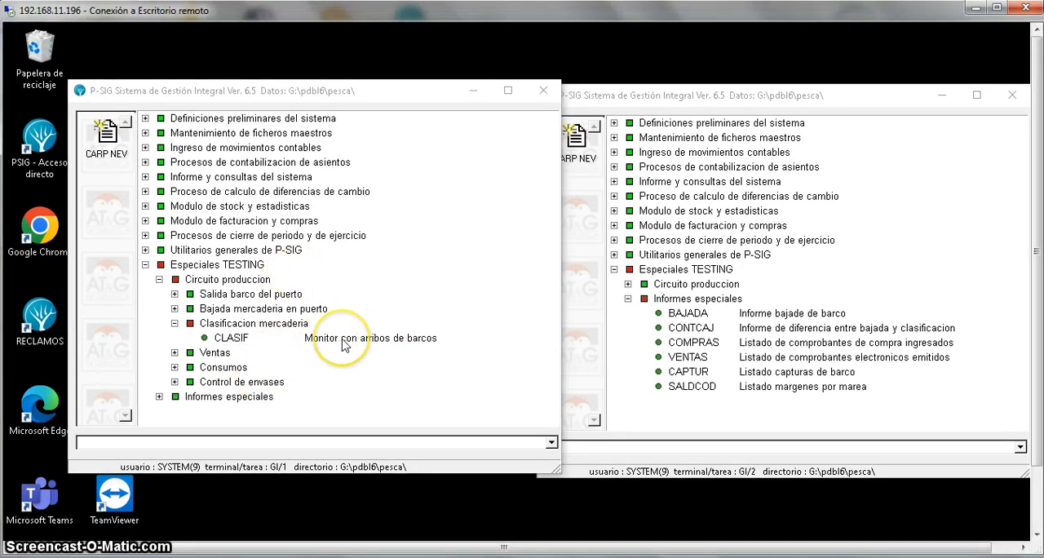
# - Open the CLASIF vessel arrivals monitor and view unloading document 285 for BARCO 01 MAREA 10 2023, then close it
pyautogui.click(343, 345)
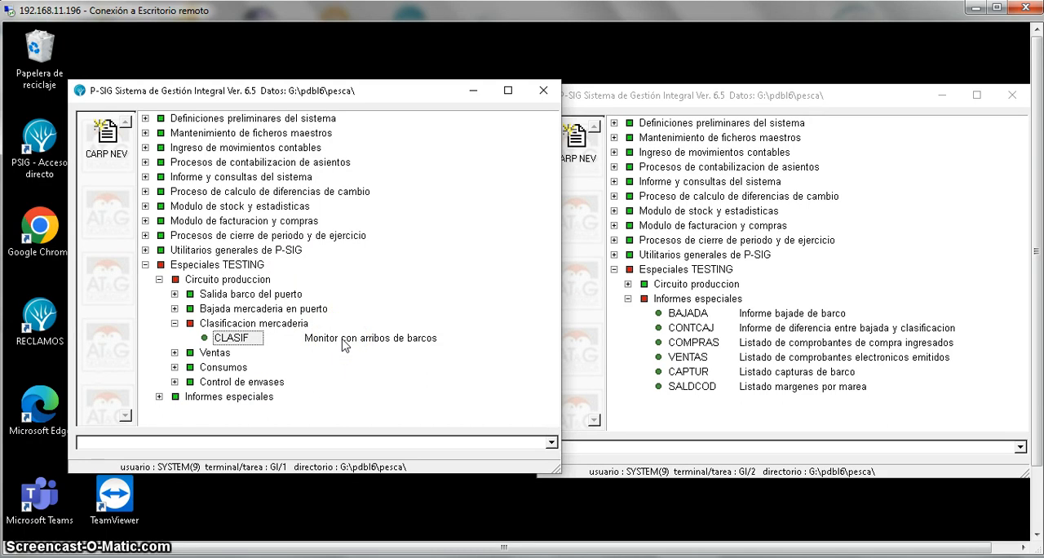
pyautogui.doubleClick(343, 345)
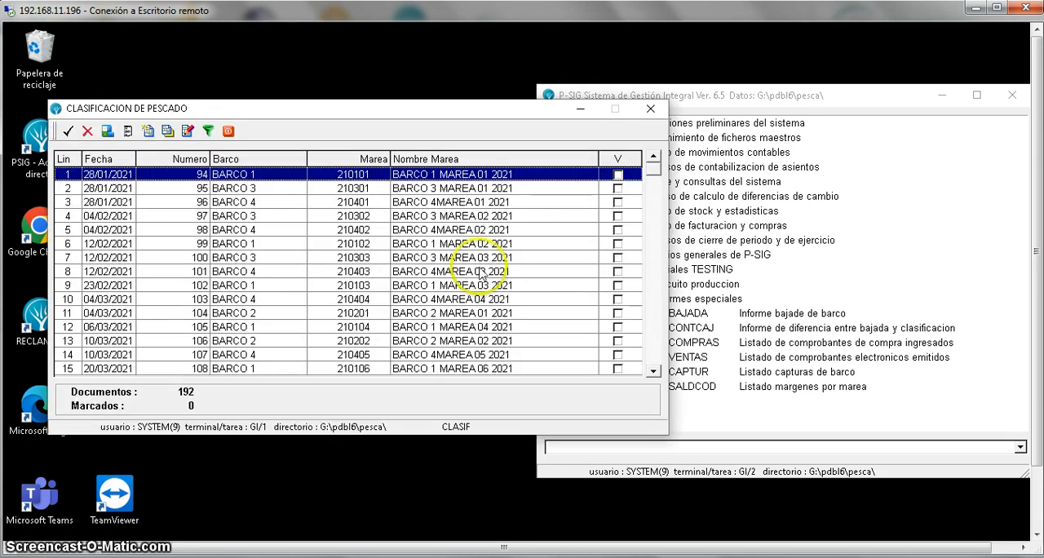
pyautogui.moveTo(654, 175); pyautogui.dragTo(651, 271)
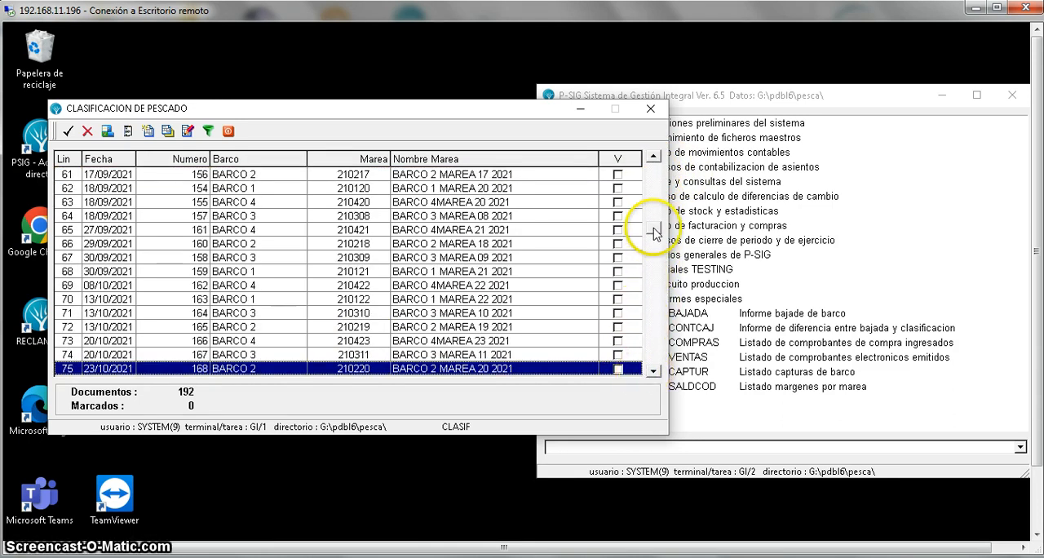
pyautogui.click(653, 372)
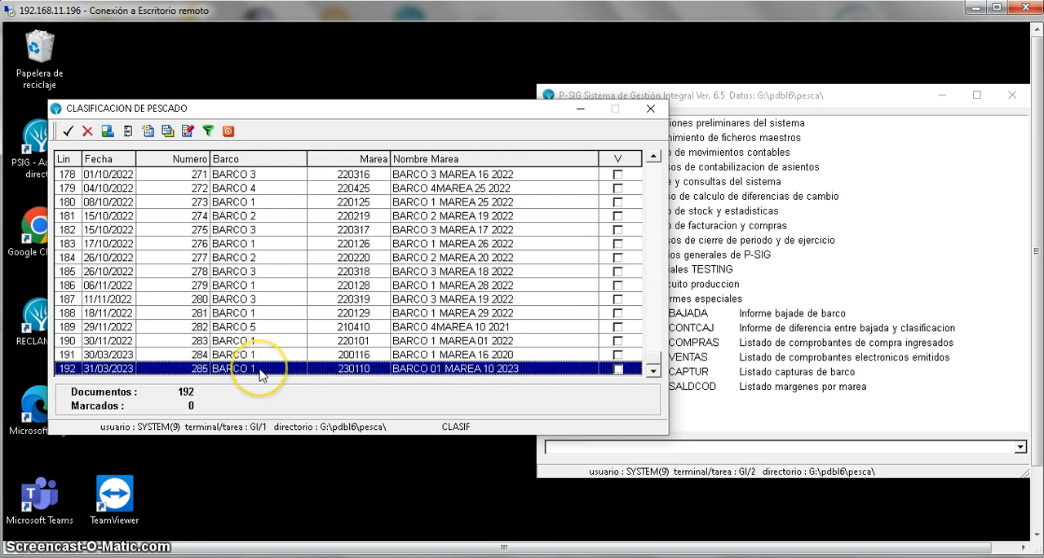
pyautogui.doubleClick(260, 369)
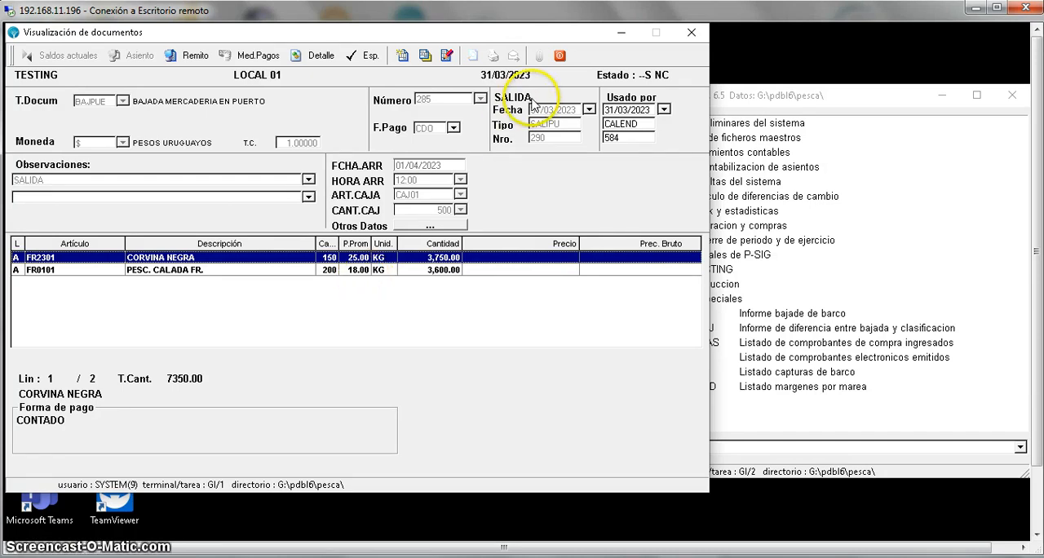
pyautogui.press('Escape')
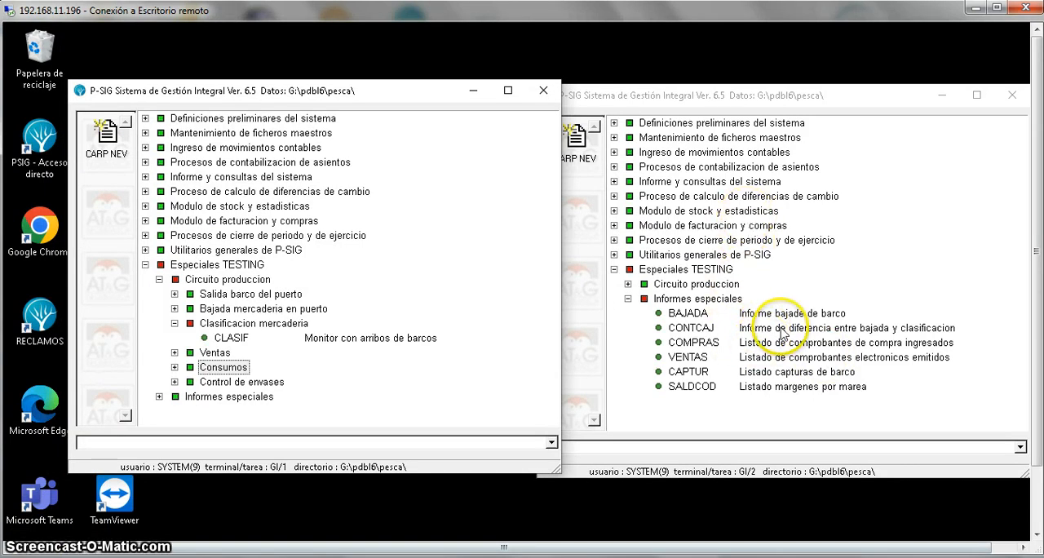
# - Open the CONTCAJ report on differences between unloading and classification, accepting its preset report type
pyautogui.doubleClick(871, 329)
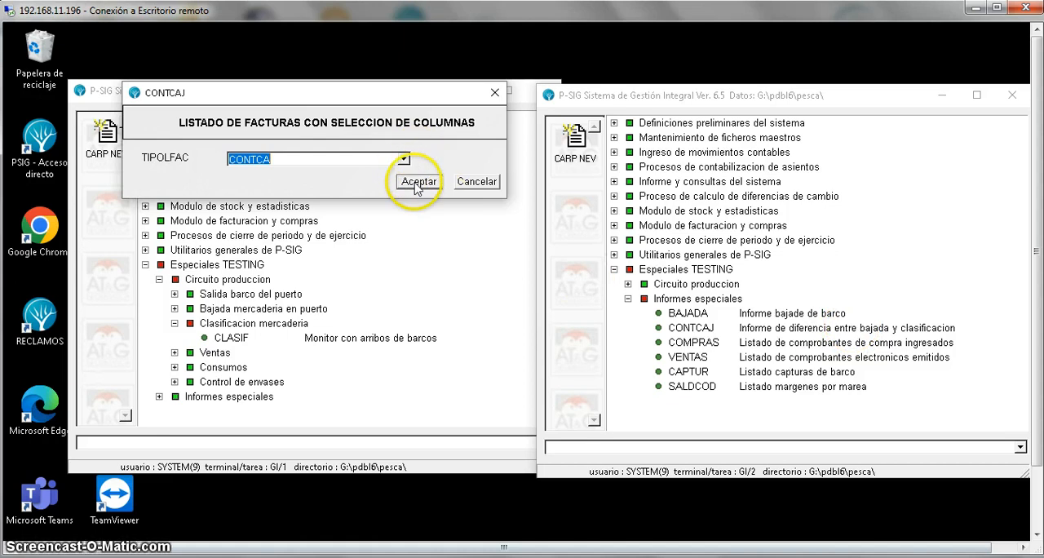
pyautogui.click(414, 179)
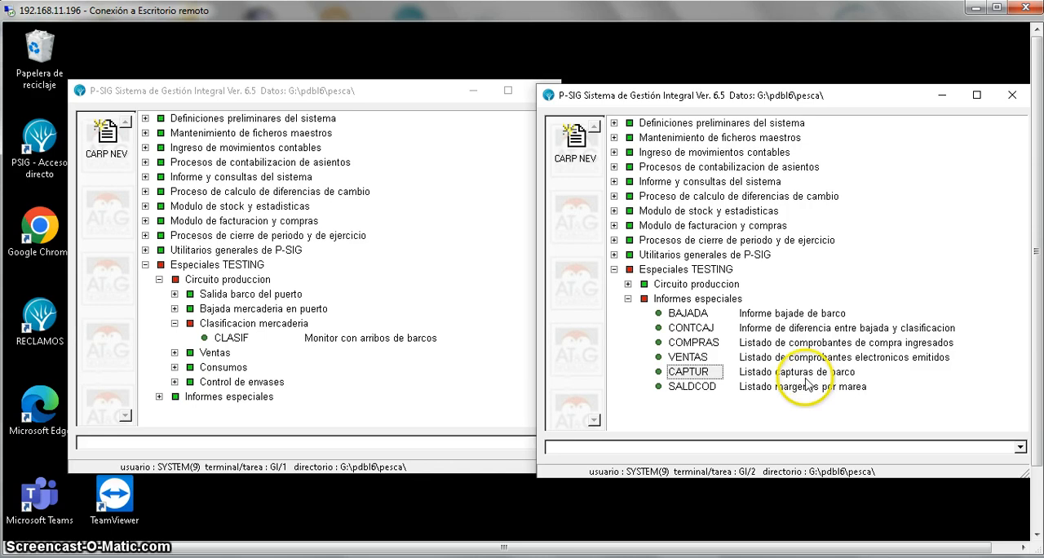
# - Run the CAPTUR vessel catch list for BAJPUE documents with its default options and view it maximized on screen
pyautogui.doubleClick(776, 376)
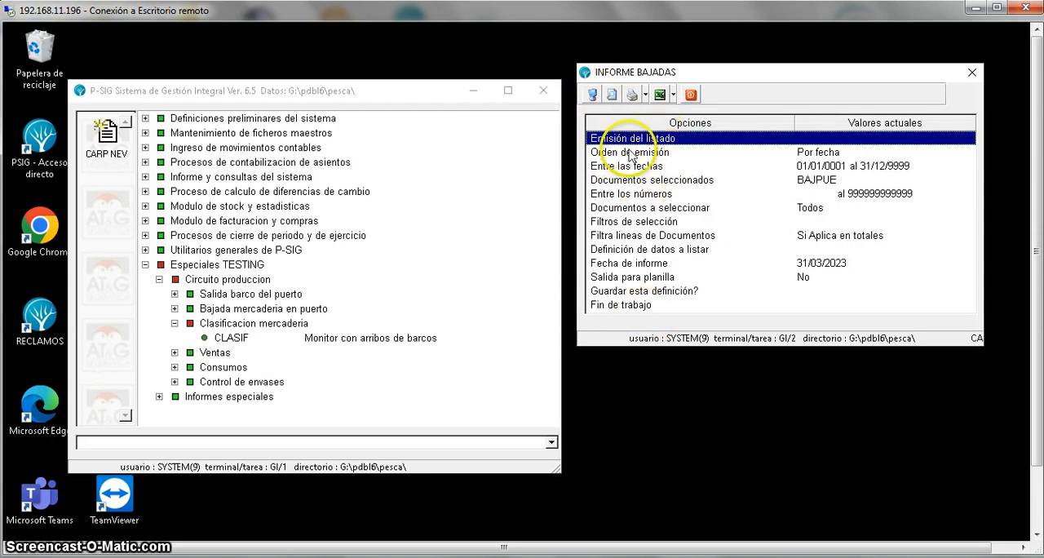
pyautogui.click(592, 94)
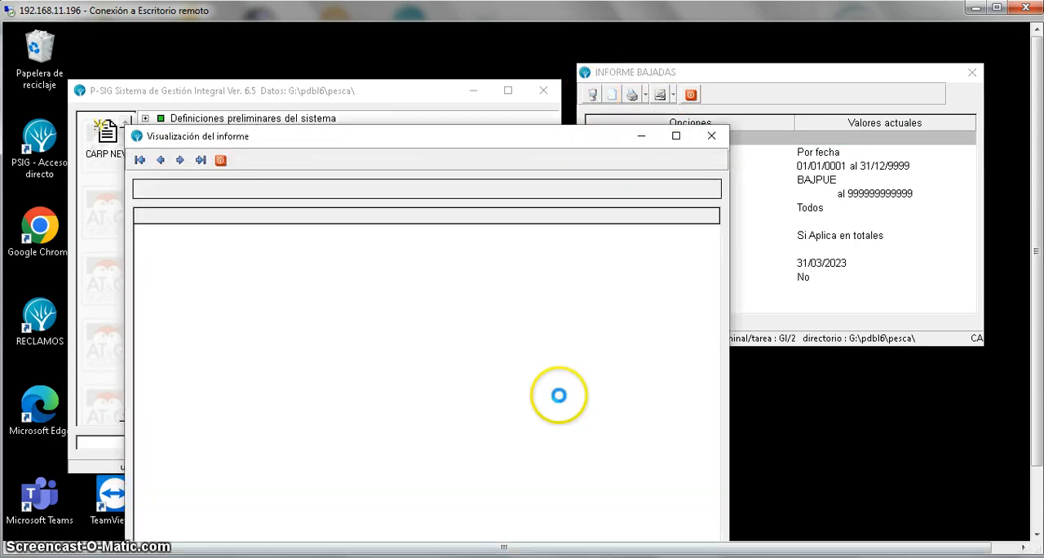
pyautogui.click(677, 136)
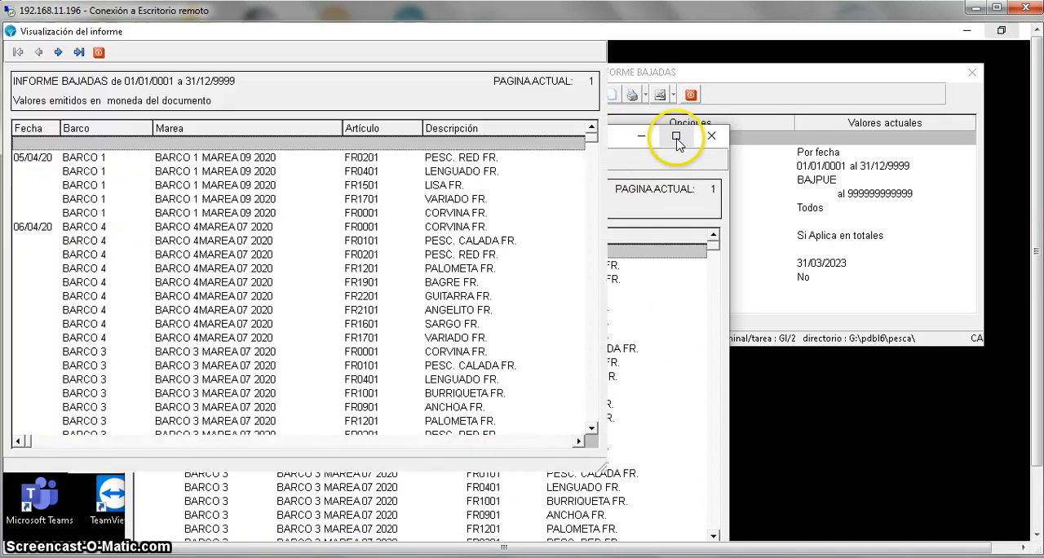